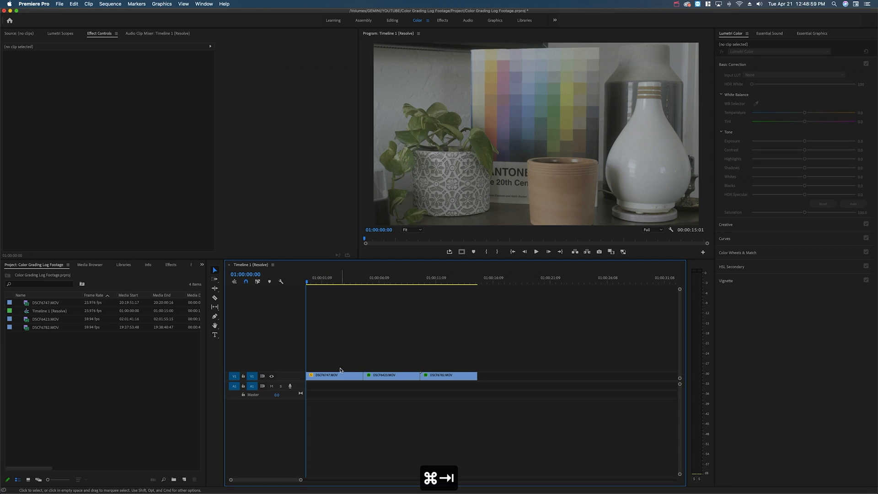
pyautogui.click(336, 375)
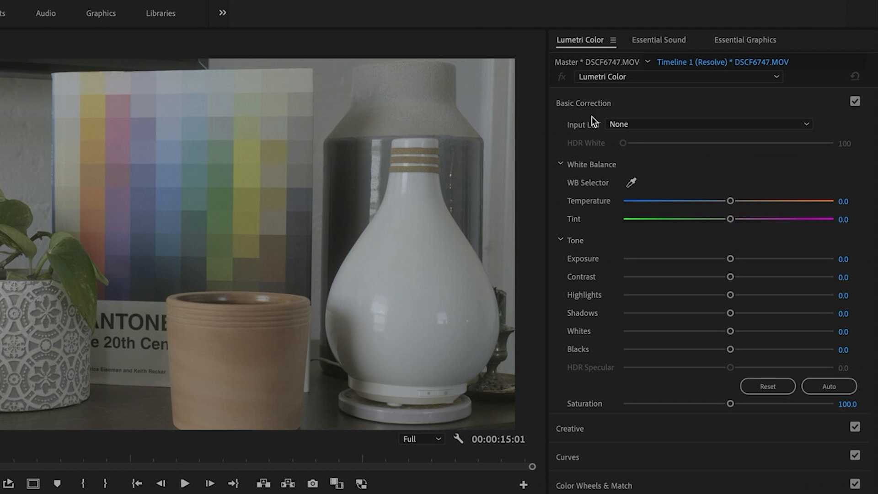
# Step: Look through the Input LUT choices for the clip in Lumetri Color's Basic Correction section
pyautogui.click(647, 123)
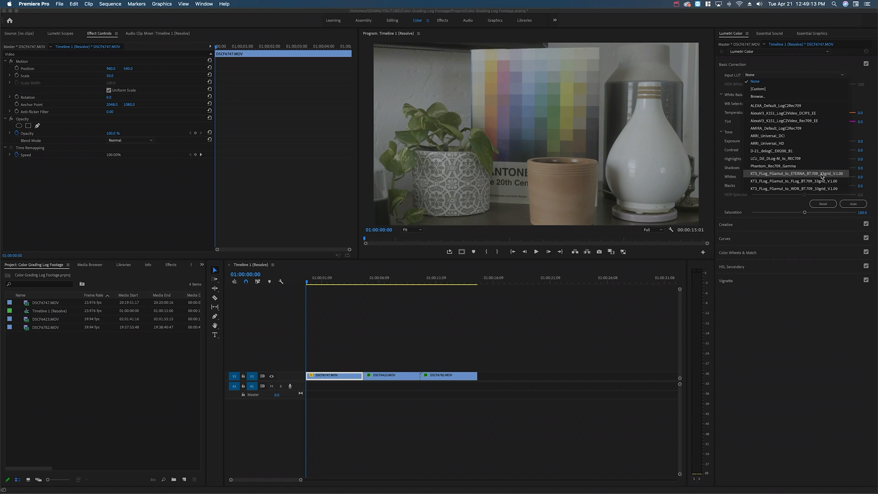
pyautogui.click(821, 174)
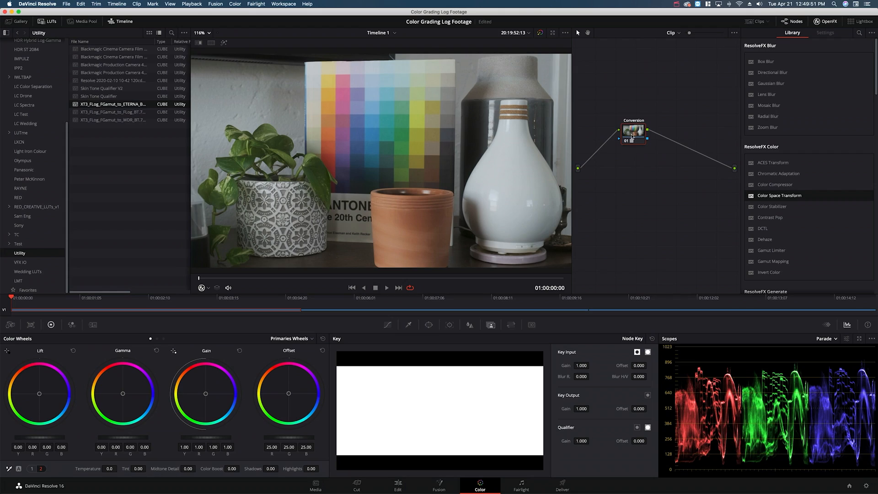
# Step: Switch to DaVinci Resolve and add two serial nodes after the Conversion node
pyautogui.moveTo(631, 139); pyautogui.dragTo(627, 145)
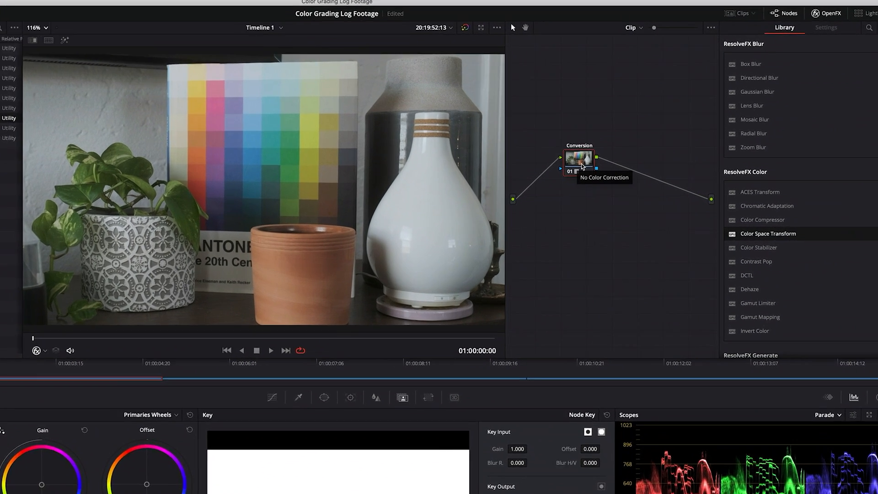
pyautogui.hotkey('alt', 's')
pyautogui.hotkey('alt', 's')
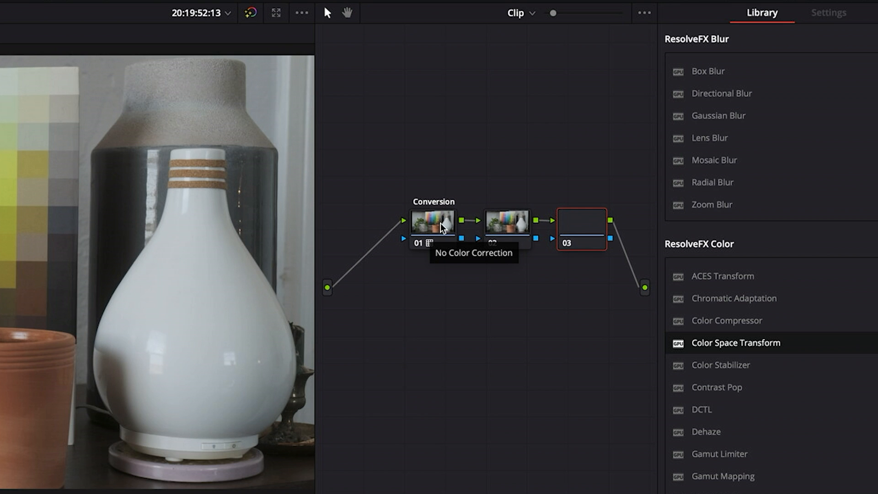
# Step: Add a serial node before the Conversion node, place it to the lower left of that node and label it Primaries
pyautogui.click(445, 222)
pyautogui.hotkey('shift', 's')
pyautogui.moveTo(441, 274); pyautogui.dragTo(382, 274)
pyautogui.rightClick(383, 274)
pyautogui.click(411, 303)
pyautogui.write('Primary')
pyautogui.press('BackSpace')
pyautogui.write('ies')
# Step: Label node 02 as Adjust and node 03 as Creative
pyautogui.click(512, 230)
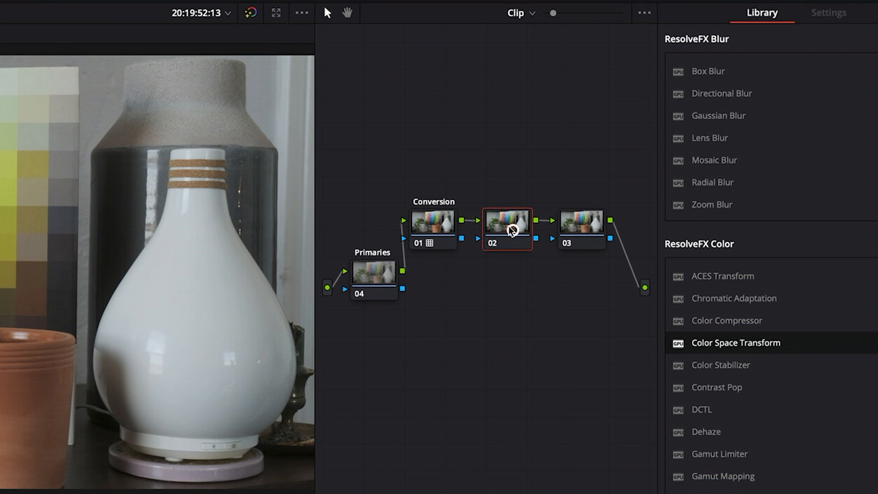
pyautogui.rightClick(512, 230)
pyautogui.click(547, 253)
pyautogui.write('Adjust')
pyautogui.click(582, 221)
pyautogui.rightClick(581, 223)
pyautogui.click(599, 248)
pyautogui.write('Creative')
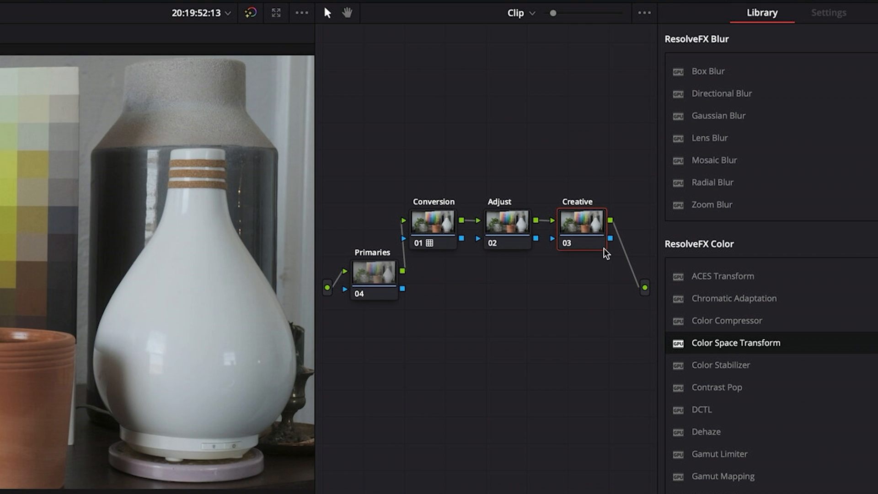
# Step: Add a serial node after the Creative node, place it below that node and label it Secondary
pyautogui.hotkey('alt', 's')
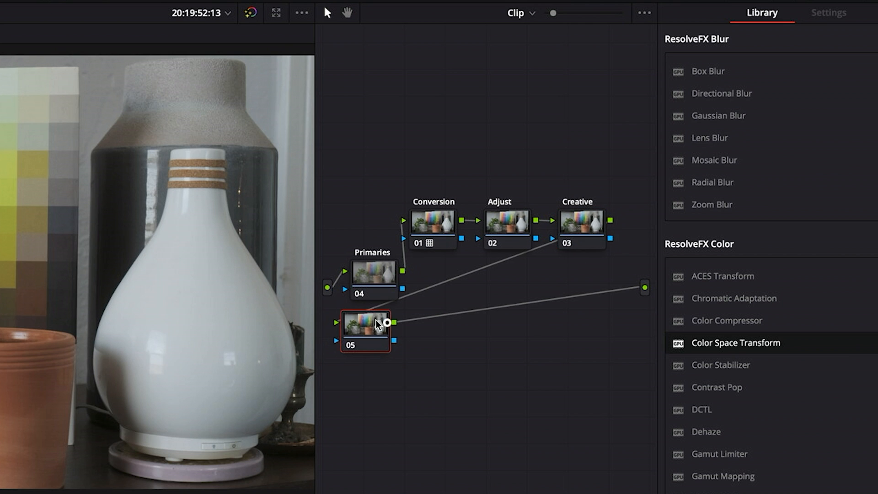
pyautogui.moveTo(377, 326); pyautogui.dragTo(596, 312)
pyautogui.rightClick(596, 311)
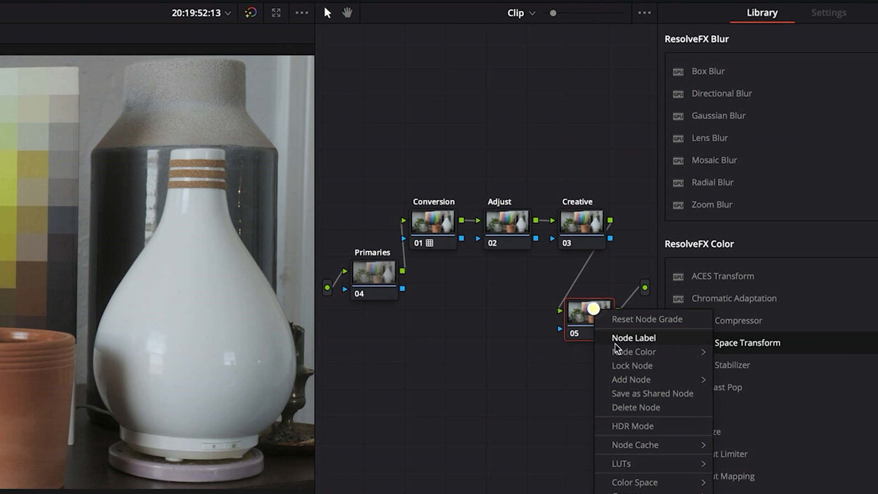
pyautogui.click(647, 338)
pyautogui.write('Secondary')
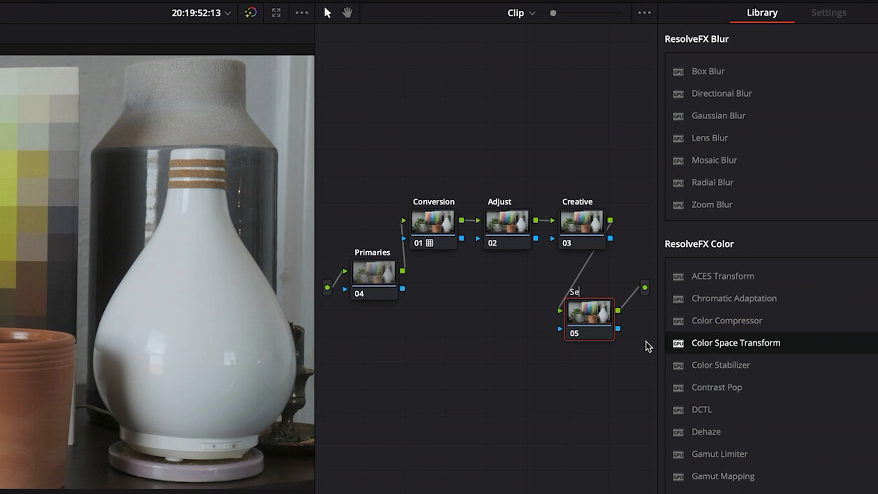
pyautogui.press('Return')
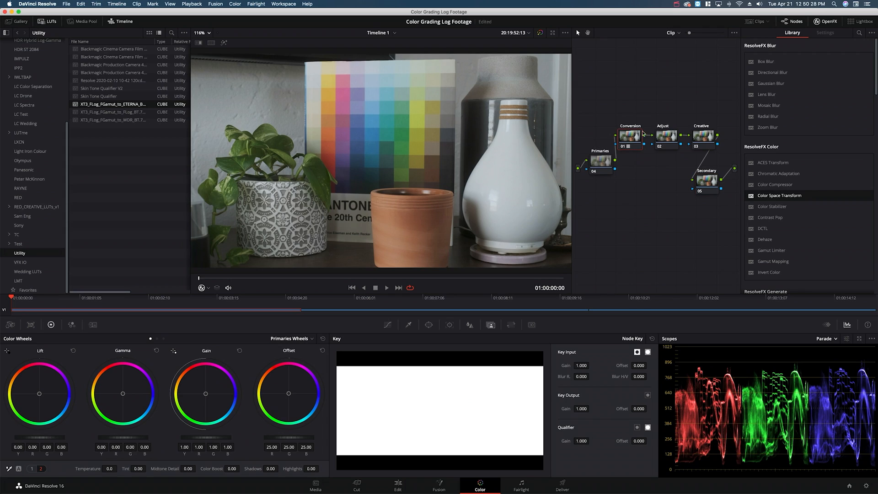
pyautogui.click(666, 137)
pyautogui.click(702, 135)
pyautogui.click(704, 184)
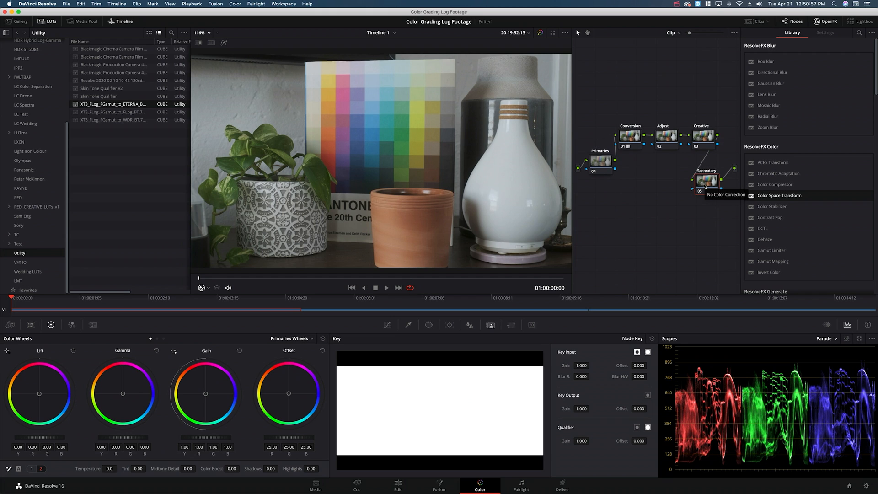
pyautogui.click(597, 160)
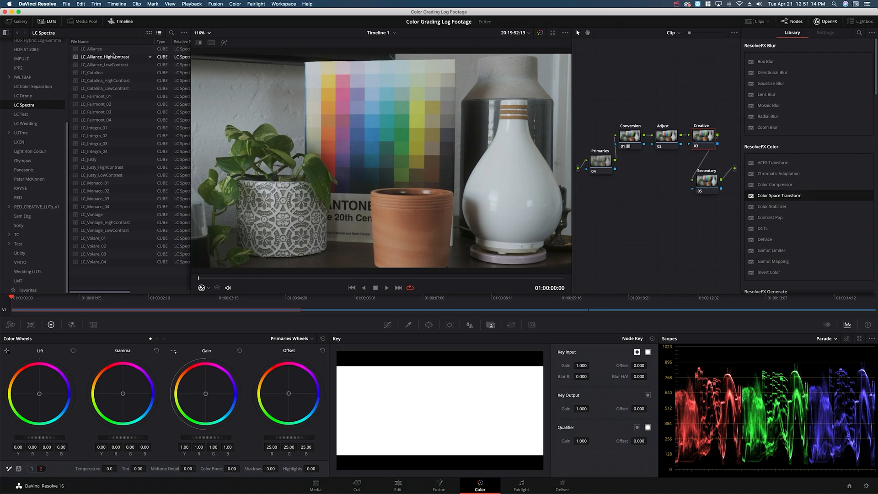
# Step: Apply the LC_Alliance LUT from the LC Spectra folder to the Creative node
pyautogui.doubleClick(102, 49)
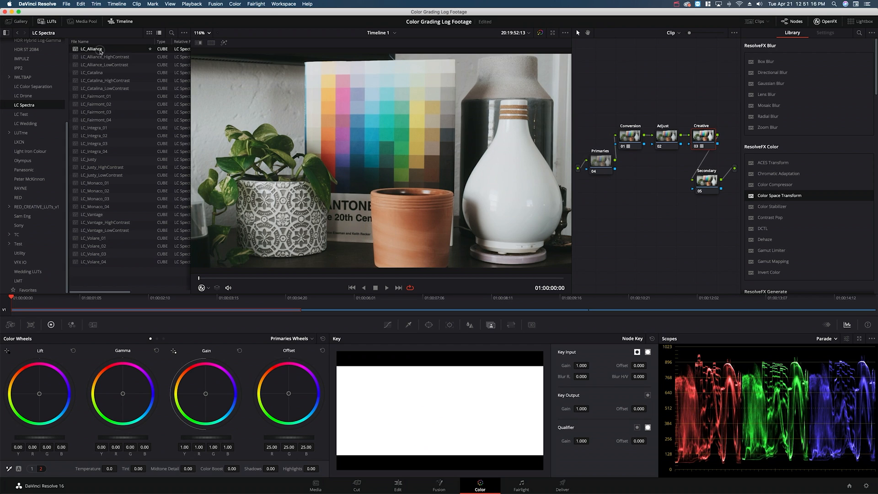
# Step: Lower the lift very slightly on the Secondary node and compare the image with that node disabled and enabled
pyautogui.click(707, 180)
pyautogui.moveTo(42, 437)
pyautogui.mouseDown()
pyautogui.moveTo(17, 438)
pyautogui.moveTo(40, 437)
pyautogui.mouseUp()
pyautogui.press('super+d')
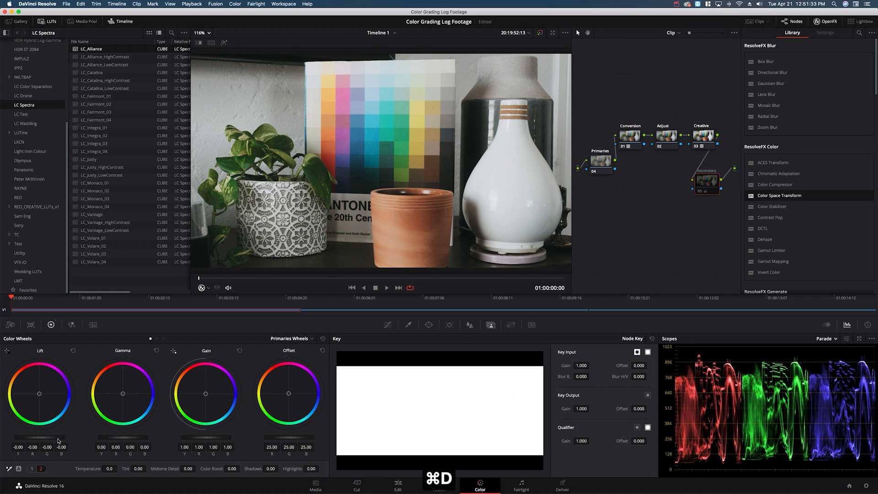
pyautogui.press('super+d')
pyautogui.press('super+d')
pyautogui.press('super+d')
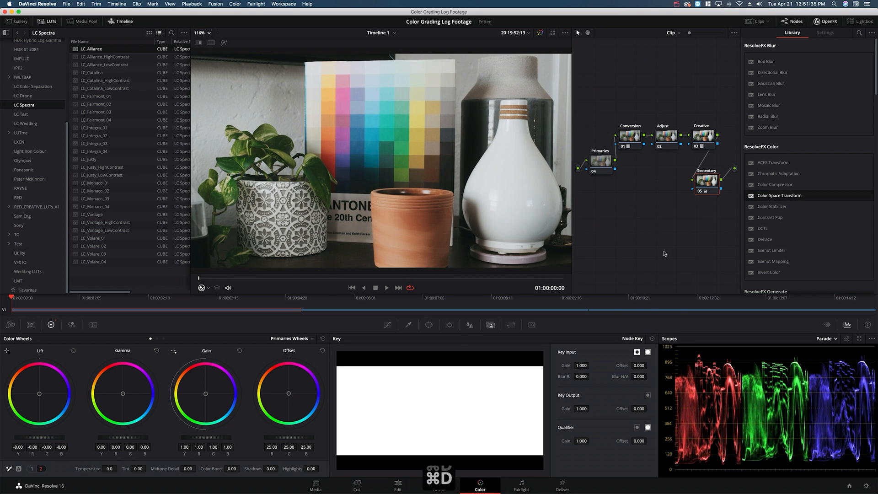
# Step: Lower the Secondary node's master lift to -0.02, then compare the image with the node disabled and enabled
pyautogui.moveTo(45, 440); pyautogui.dragTo(25, 440)
pyautogui.press('super+d')
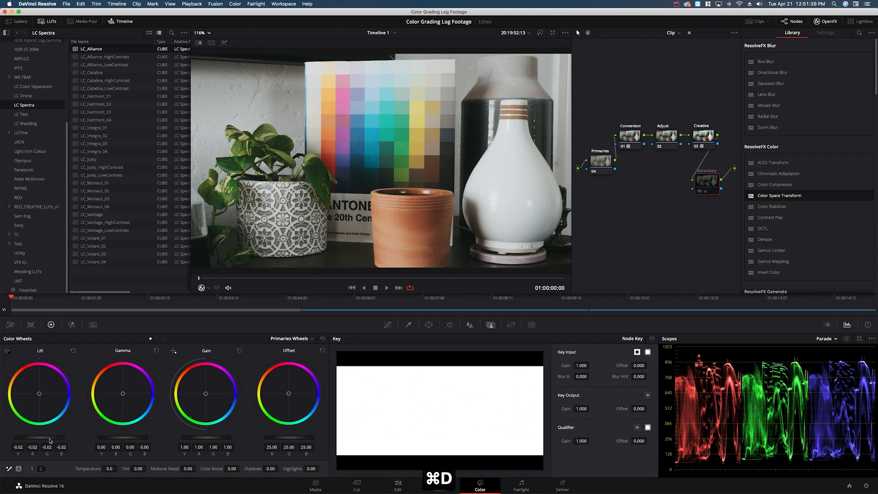
pyautogui.press('super+d')
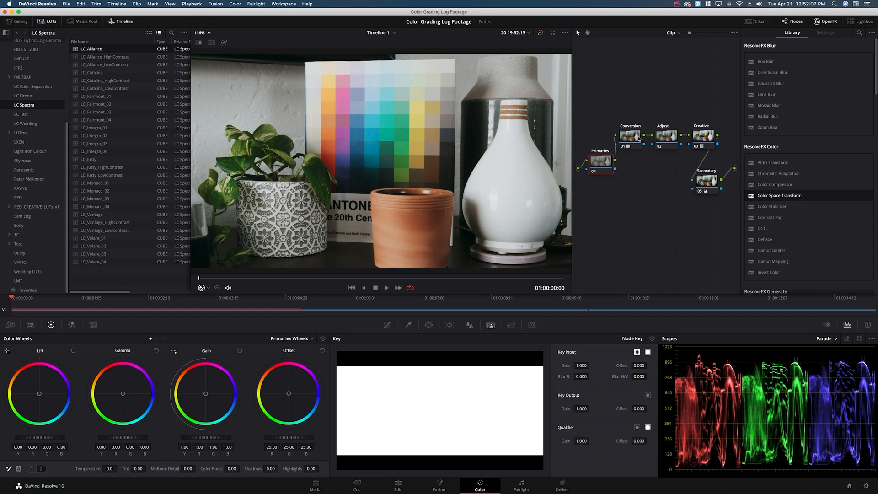
# Step: Try a strong brightness increase on the Primaries node by raising its master offset to 47.00
pyautogui.moveTo(655, 100); pyautogui.dragTo(726, 201)
pyautogui.moveTo(287, 437); pyautogui.dragTo(325, 437)
pyautogui.moveTo(289, 437)
pyautogui.mouseDown()
pyautogui.moveTo(320, 438)
pyautogui.moveTo(304, 440)
pyautogui.mouseUp()
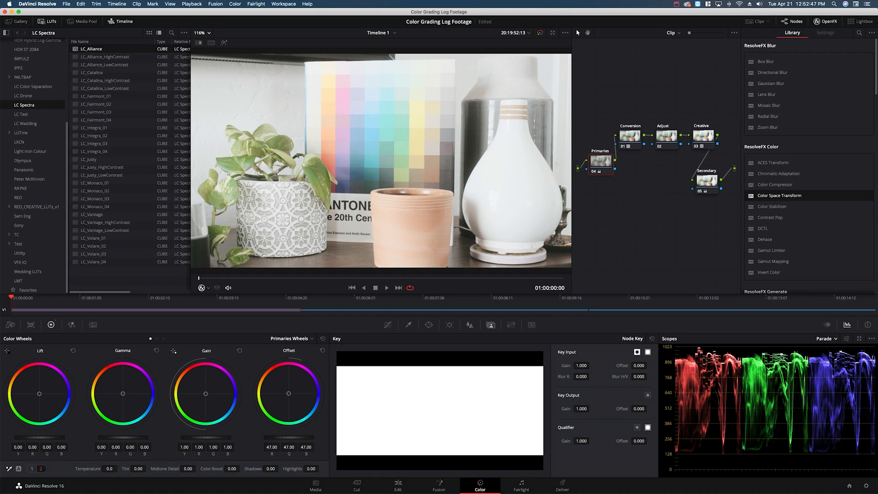
pyautogui.moveTo(301, 437); pyautogui.dragTo(644, 264)
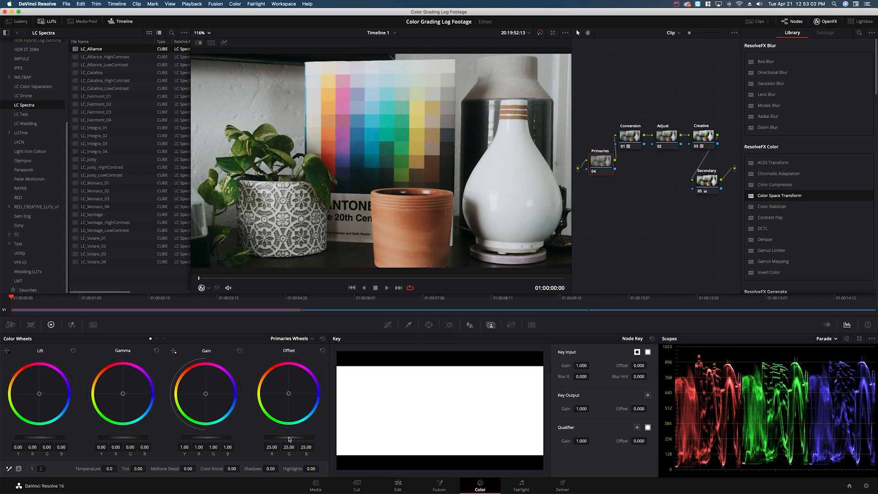
# Step: Set the Primaries node's master offset to 29.35 and shift its color balance toward blue, to about 28.54 red, 29.12 green and 31.20 blue
pyautogui.moveTo(289, 438); pyautogui.dragTo(335, 434)
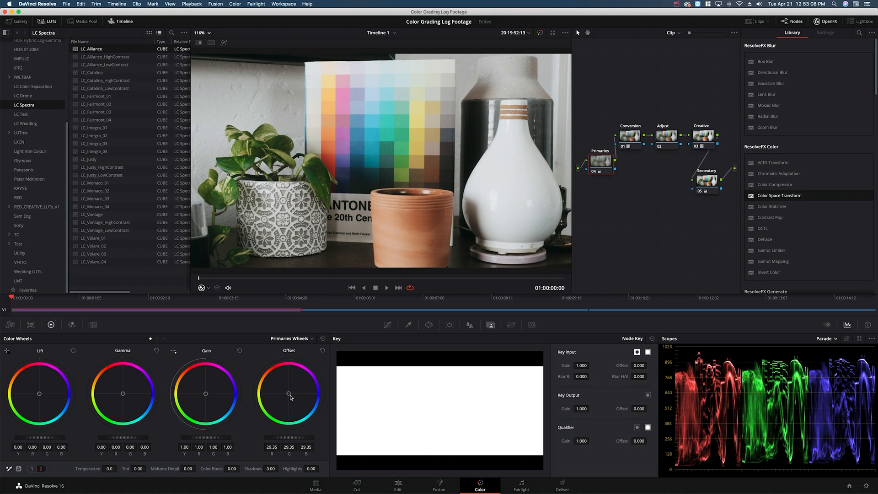
pyautogui.moveTo(288, 394); pyautogui.dragTo(298, 396)
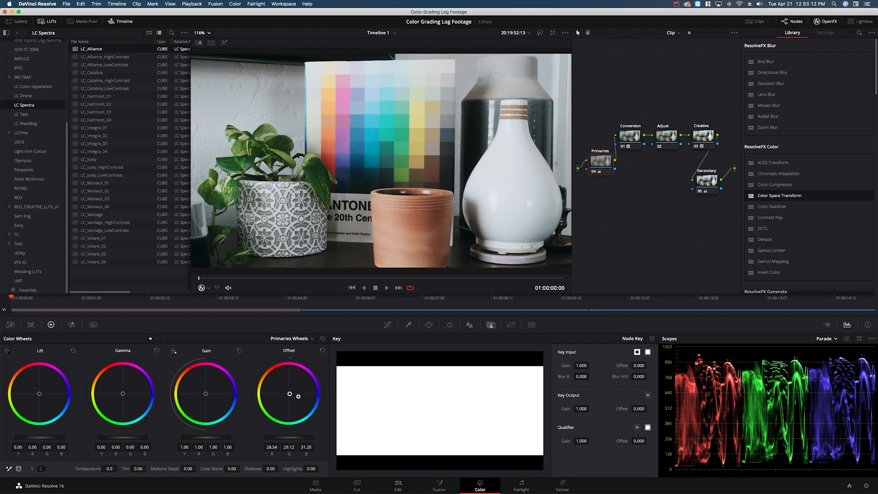
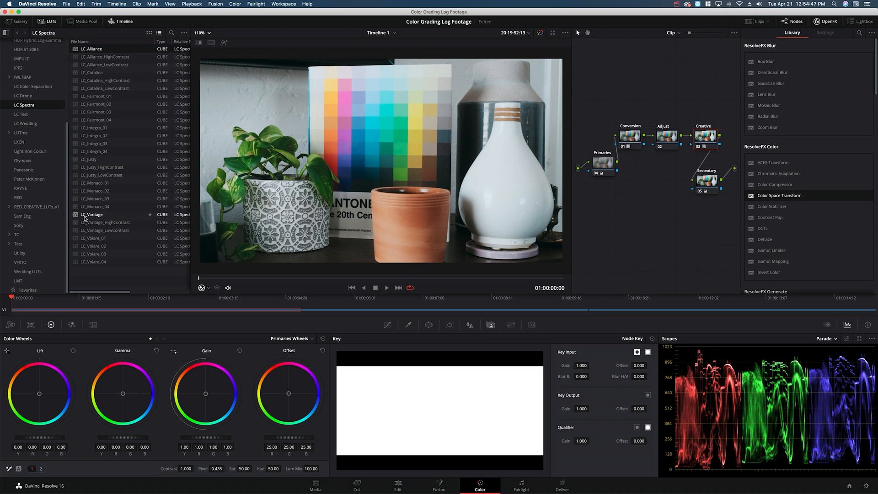
# Step: Try the LC_Vantage, LC_Justy, LC_Integra_01 to 03, LC_Fairmont_04 to 01 and LC_Catalina LUTs on the Creative node
pyautogui.doubleClick(84, 216)
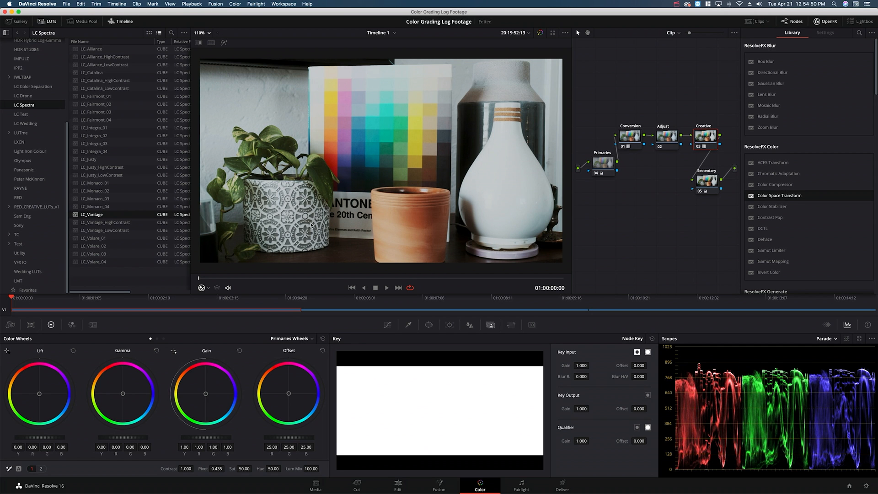
pyautogui.doubleClick(98, 159)
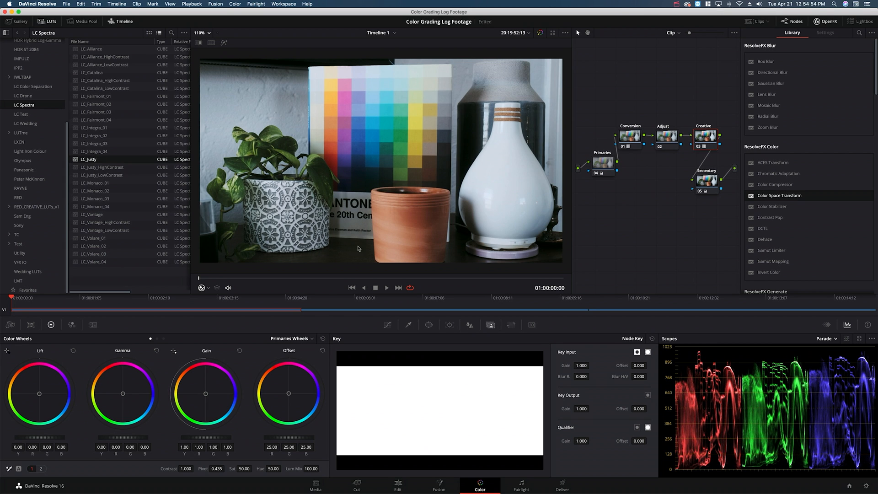
pyautogui.doubleClick(105, 128)
pyautogui.doubleClick(105, 135)
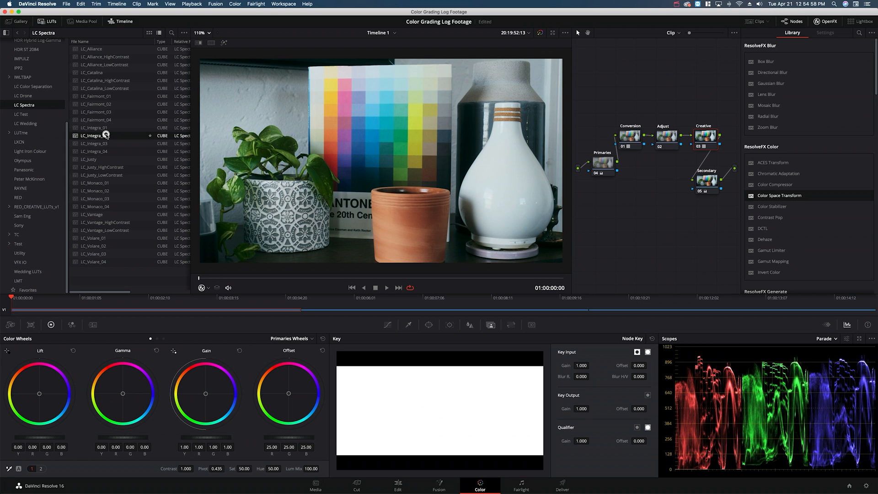
pyautogui.doubleClick(107, 143)
pyautogui.doubleClick(114, 121)
pyautogui.doubleClick(117, 112)
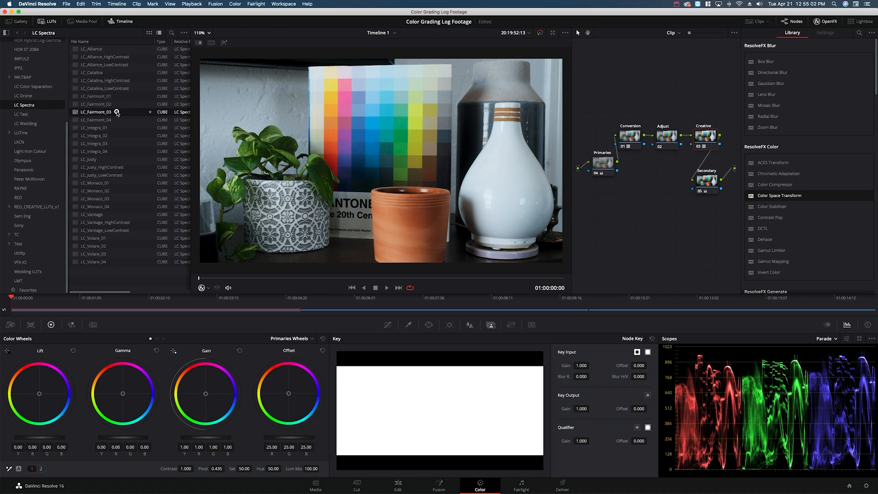
pyautogui.doubleClick(116, 105)
pyautogui.doubleClick(121, 97)
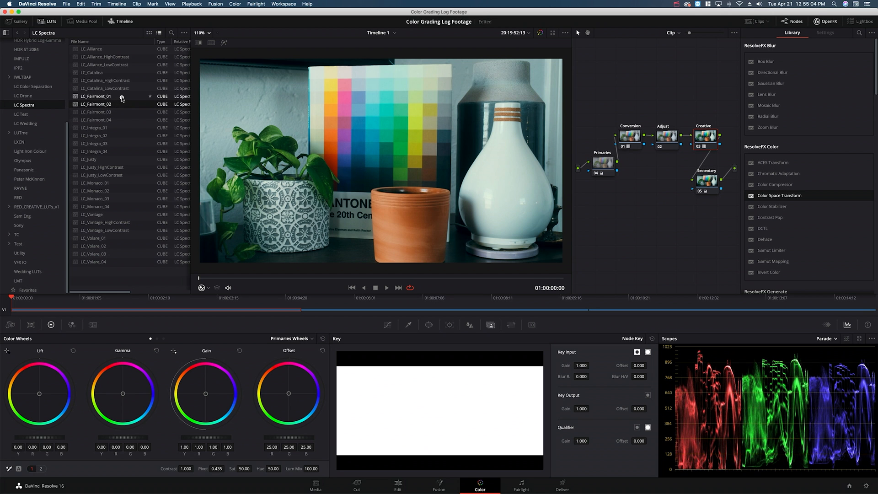
pyautogui.doubleClick(120, 74)
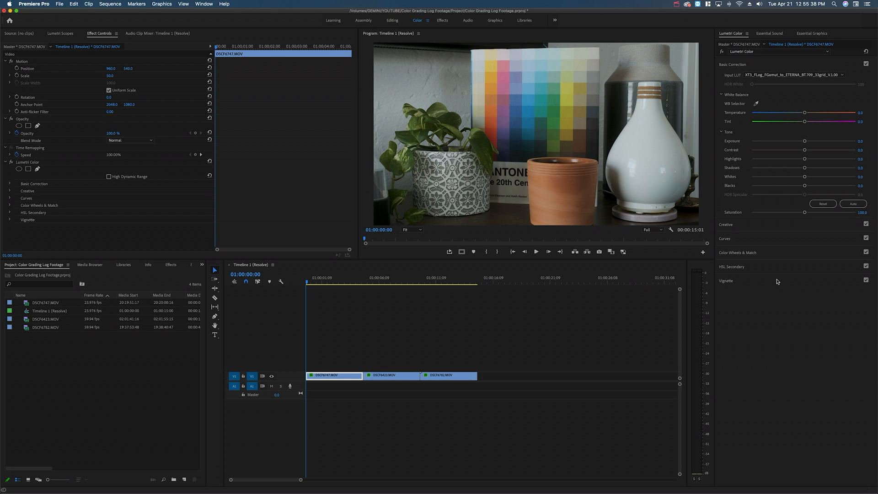
# Step: Switch back and forth between DaVinci Resolve and Premiere Pro to compare the two setups, ending in Premiere Pro
pyautogui.press('super+Tab')
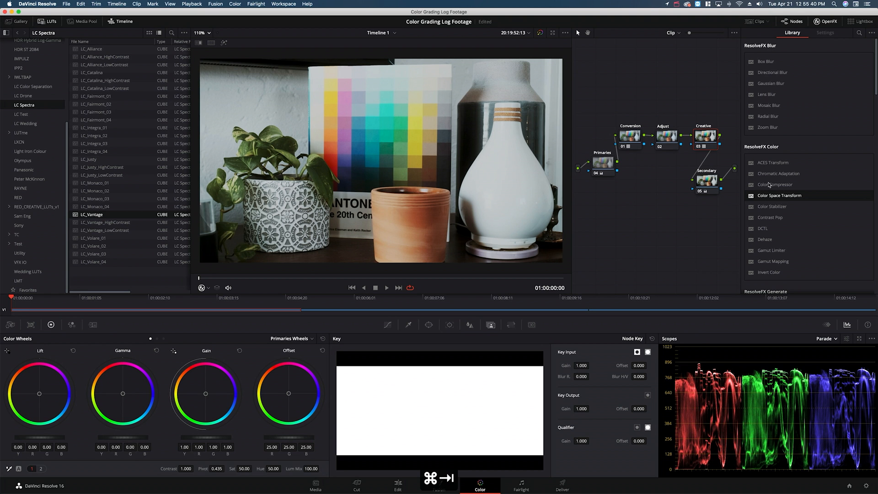
pyautogui.press('super+Tab')
pyautogui.press('super+Tab')
pyautogui.press('super+Tab')
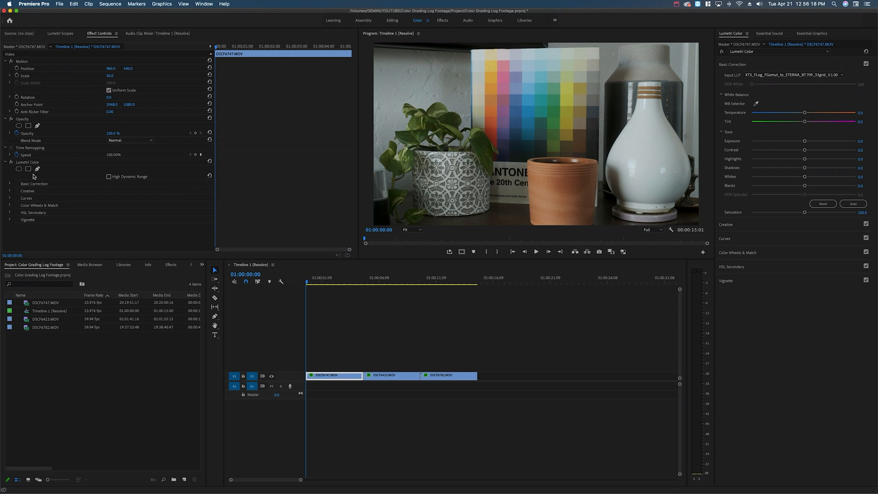
# Step: Cut the Lumetri Color effect from the first clip, DSCF6747.MOV, and create a 1920 × 1080 adjustment layer at 23.976 fps
pyautogui.click(32, 162)
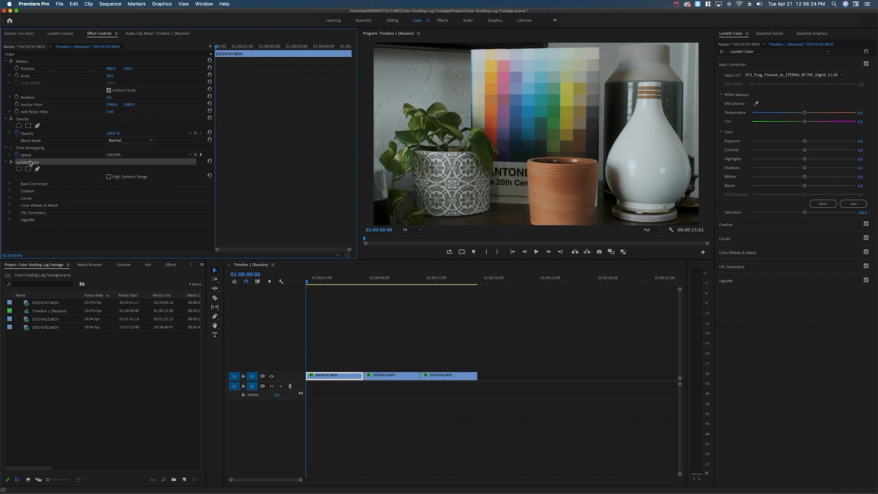
pyautogui.press('super+x')
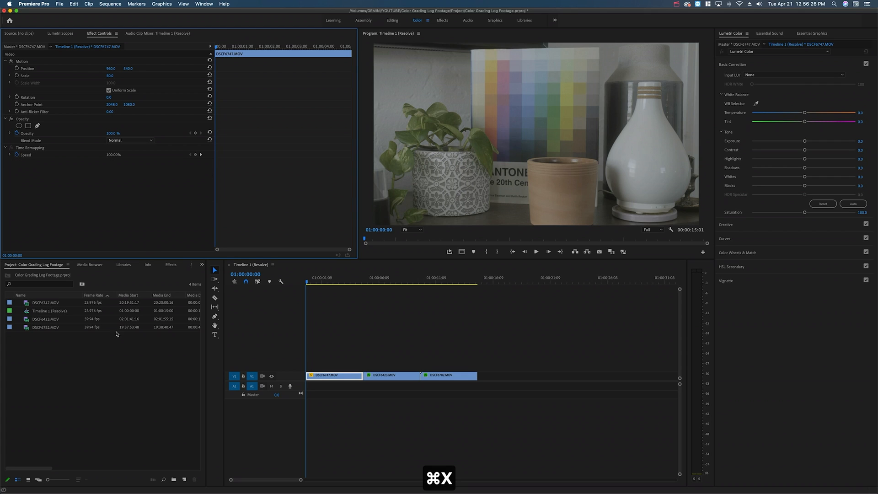
pyautogui.click(185, 478)
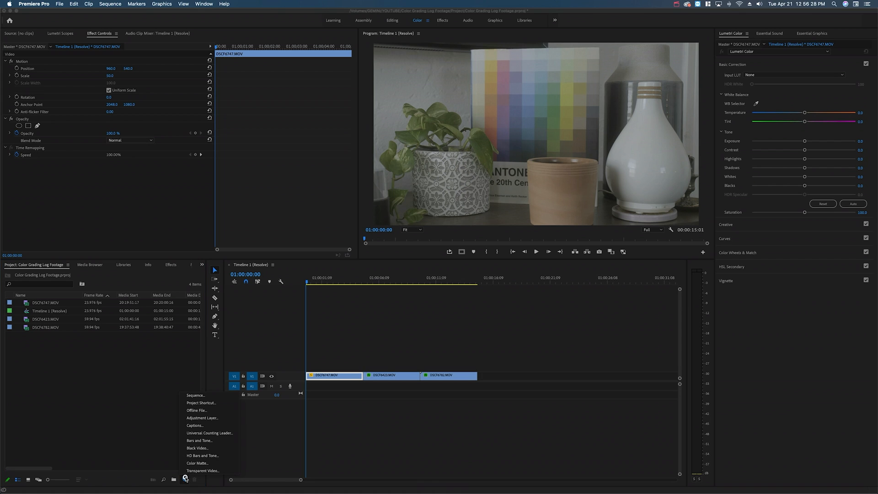
pyautogui.click(202, 417)
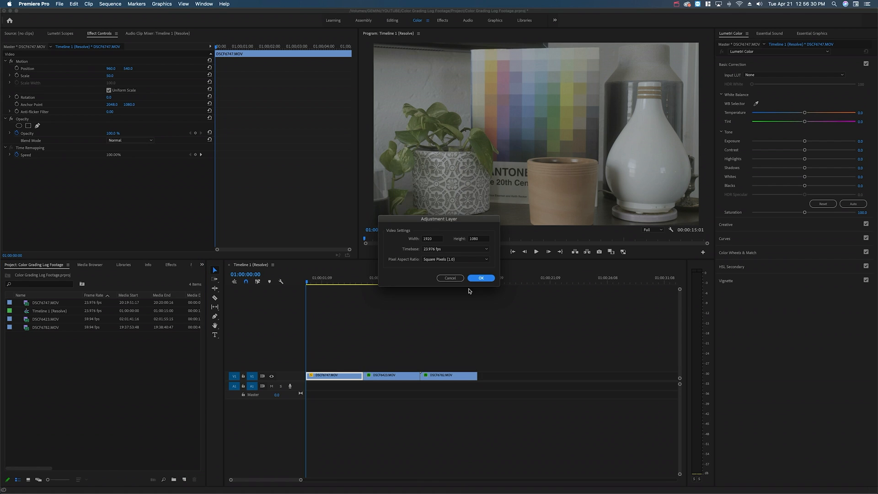
pyautogui.click(478, 278)
# Step: Place the adjustment layer above the footage so it spans all three clips, and paste the cut Lumetri Color effect onto it
pyautogui.moveTo(47, 303); pyautogui.dragTo(477, 366)
pyautogui.click(347, 366)
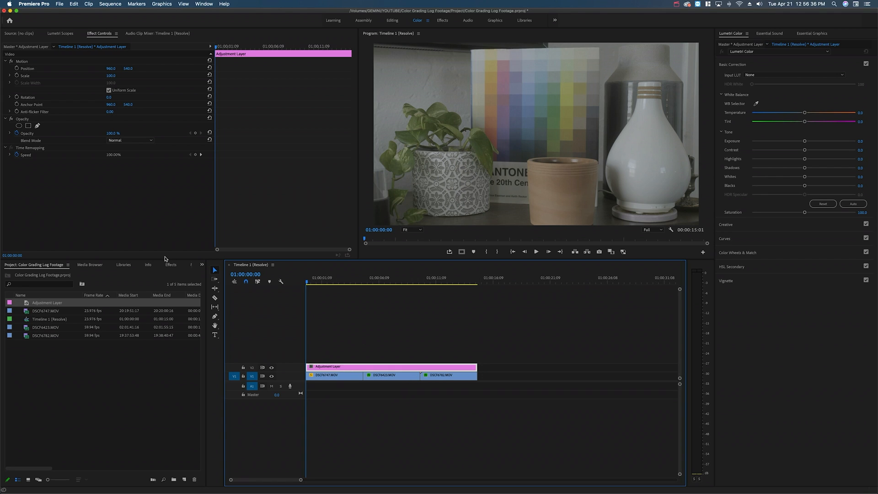
pyautogui.press('super+v')
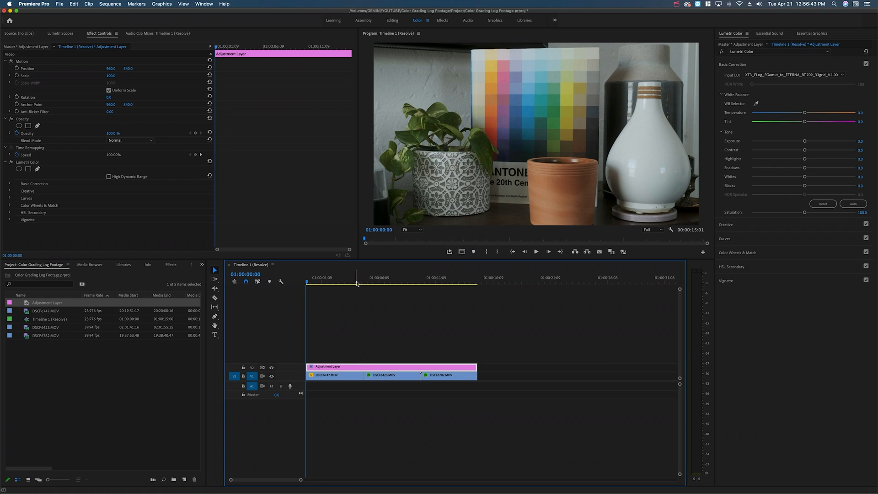
# Step: Check how the conversion LUT on the adjustment layer looks on each of the three clips, returning to the first
pyautogui.moveTo(358, 280); pyautogui.dragTo(378, 280)
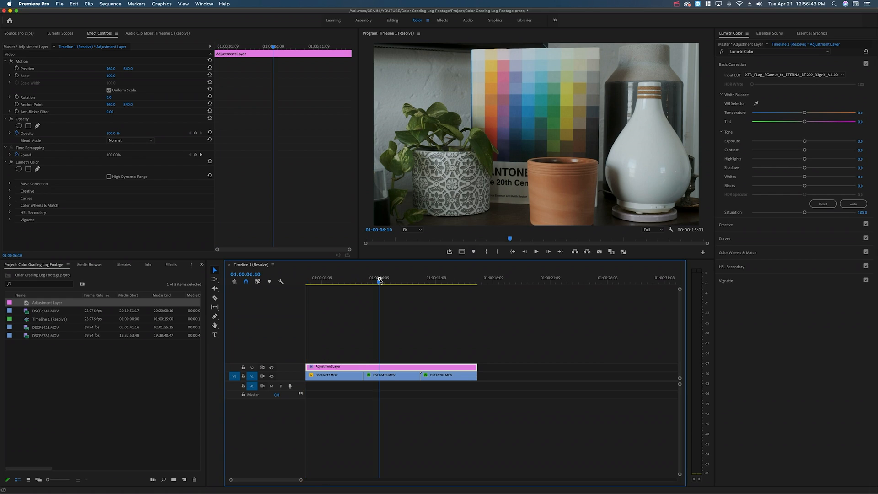
pyautogui.click(450, 280)
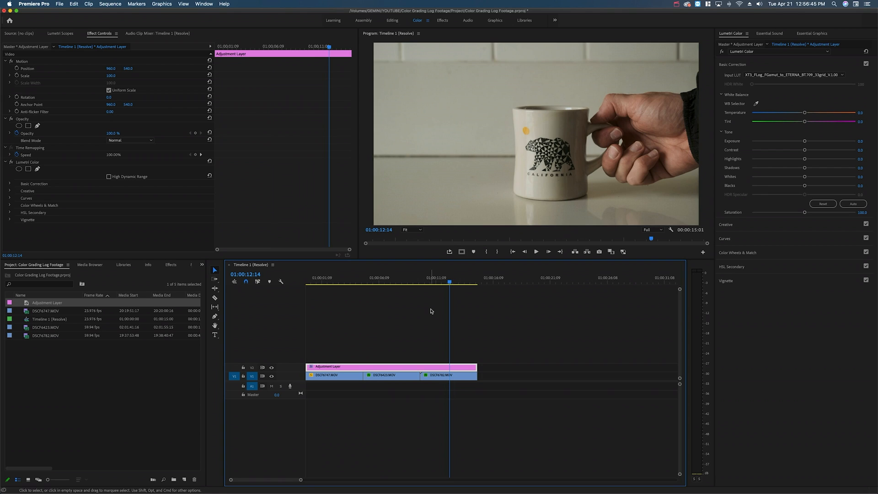
pyautogui.click(377, 280)
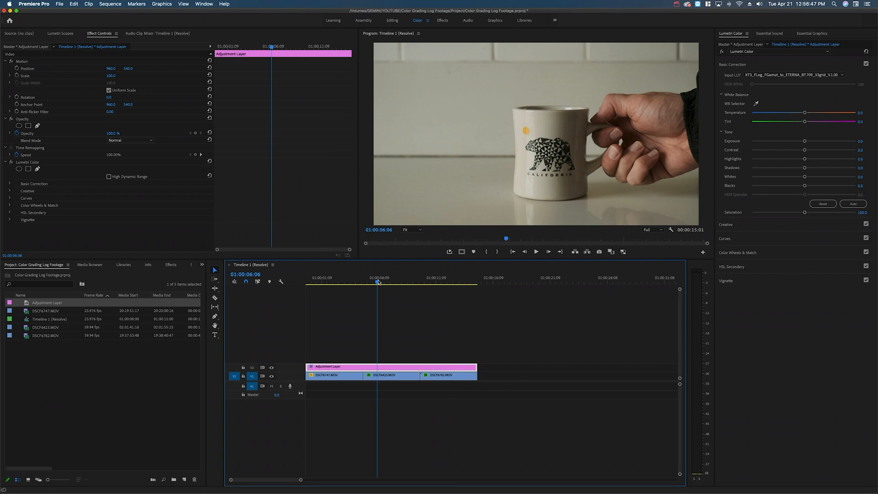
pyautogui.click(311, 281)
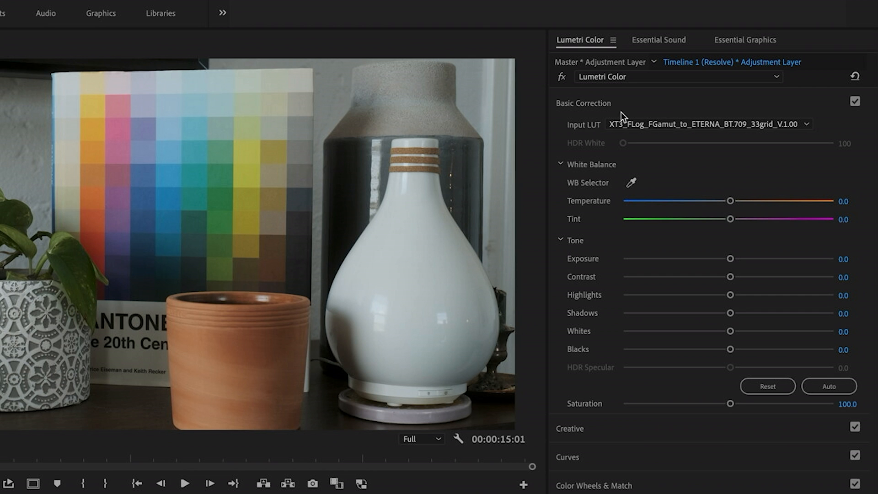
# Step: Apply the LC_Alliance creative look to the adjustment layer's Lumetri Color effect
pyautogui.click(643, 430)
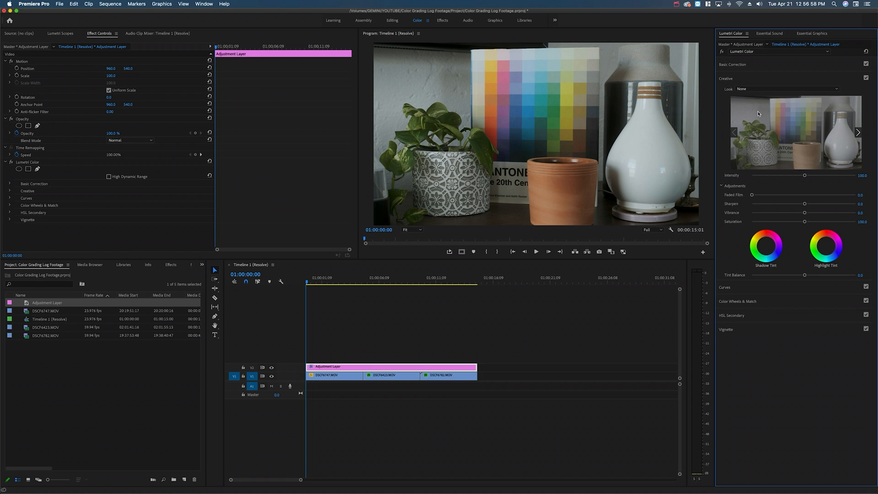
pyautogui.click(757, 90)
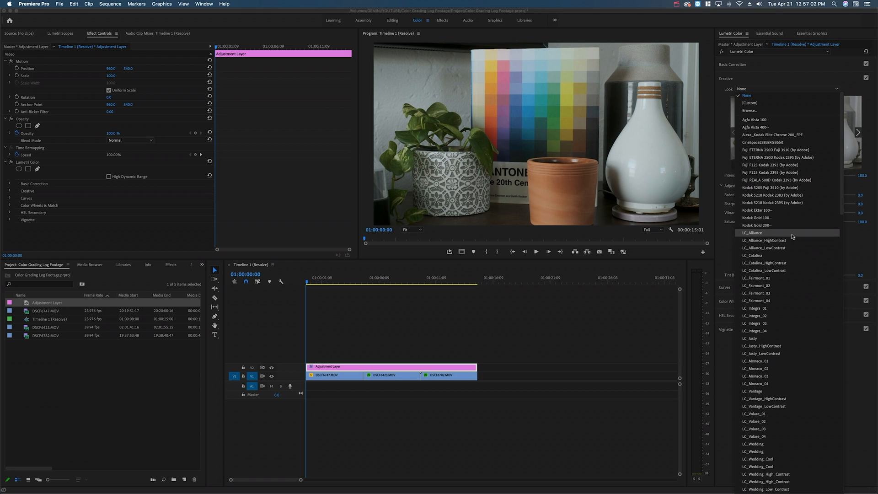
pyautogui.click(792, 234)
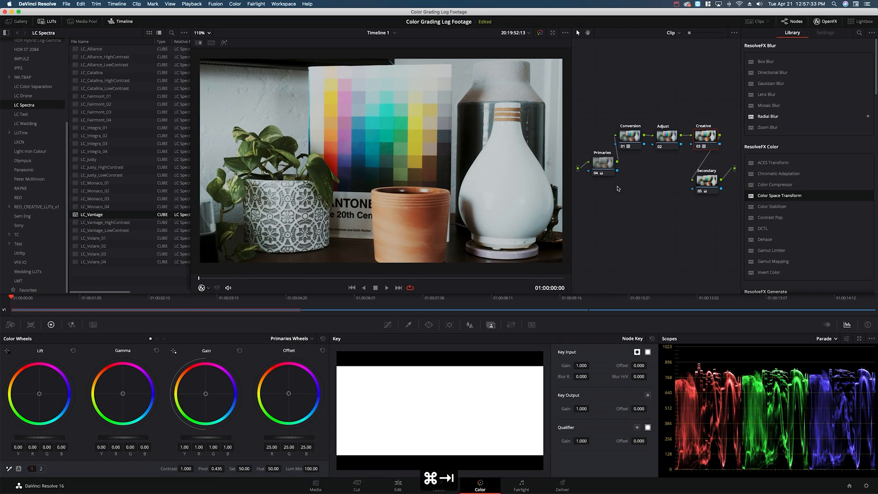
# Step: On the first clip, DSCF6747.MOV, set the Lumetri exposure to 0.3 and the temperature to -5.6
pyautogui.click(605, 168)
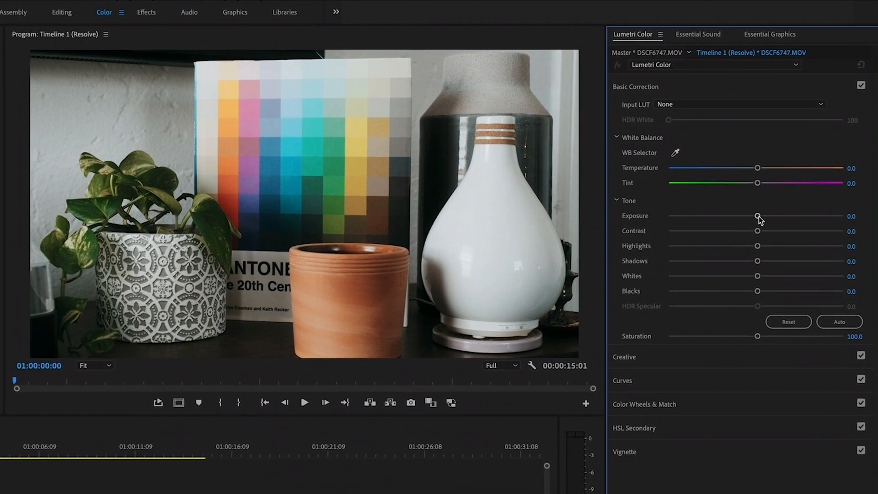
pyautogui.moveTo(758, 216); pyautogui.dragTo(761, 217)
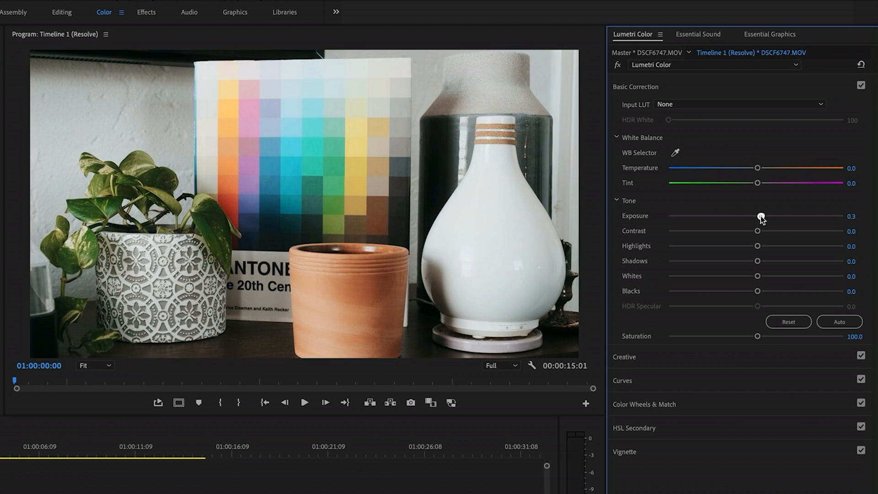
pyautogui.moveTo(761, 168); pyautogui.dragTo(750, 169)
# Step: Set the first clip's saturation to 110 and shift its tint slightly toward magenta
pyautogui.moveTo(757, 336); pyautogui.dragTo(762, 337)
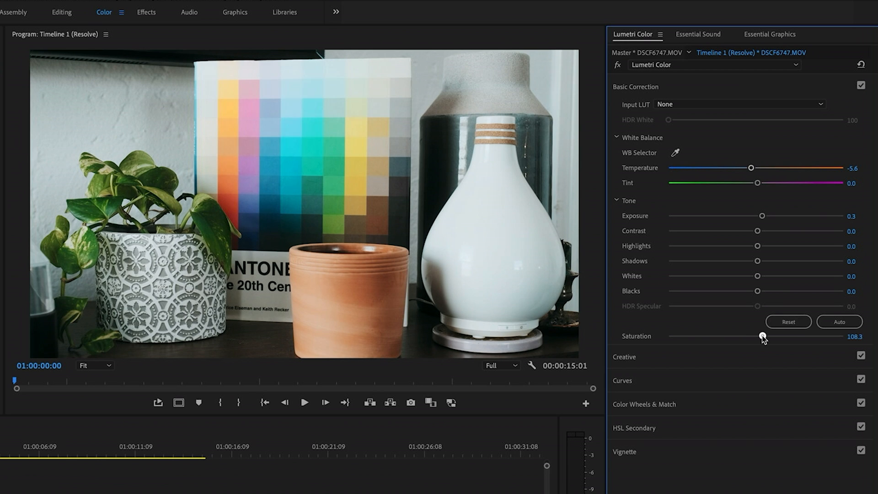
pyautogui.click(854, 336)
pyautogui.write('110')
pyautogui.press('Return')
pyautogui.moveTo(759, 184); pyautogui.dragTo(761, 185)
# Step: Compare the first clip with its Lumetri correction bypassed and enabled, and review the adjustment layer's basic correction settings
pyautogui.click(618, 66)
pyautogui.click(618, 67)
pyautogui.click(618, 67)
pyautogui.click(618, 67)
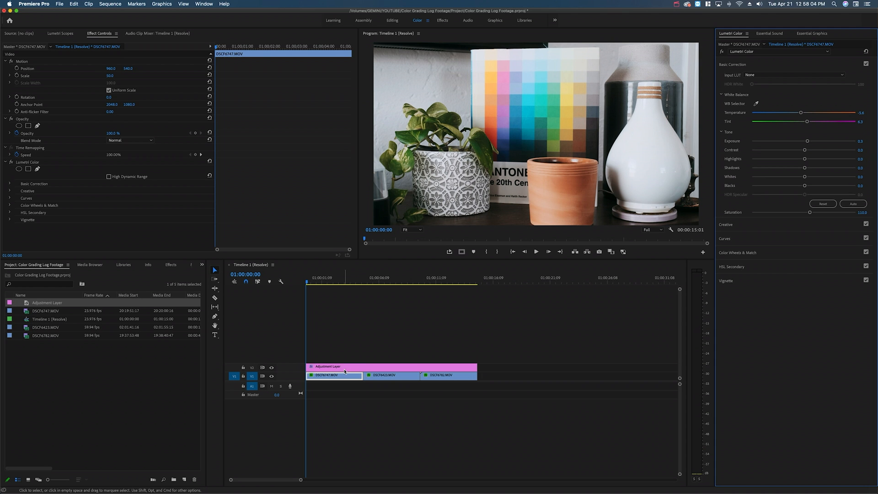
pyautogui.click(345, 370)
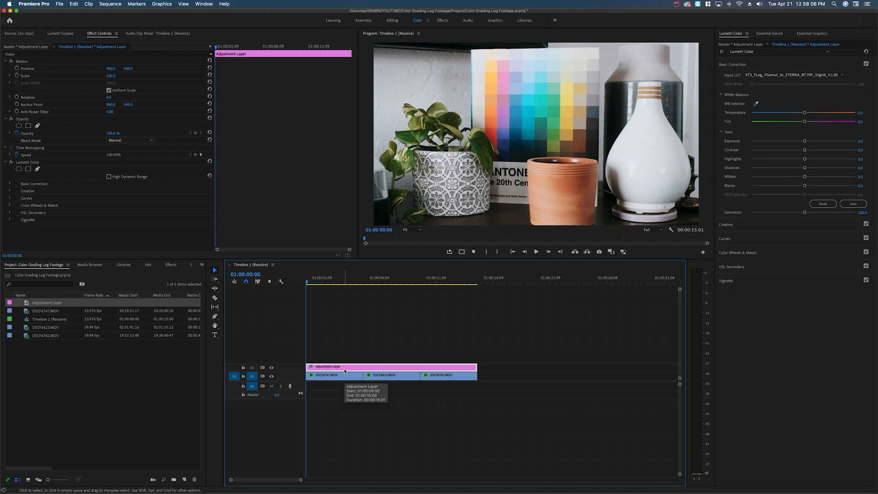
pyautogui.click(341, 376)
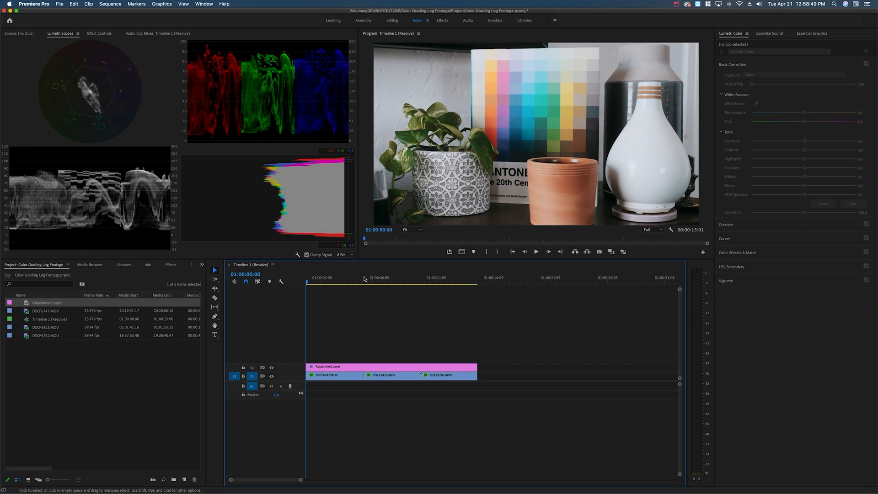
# Step: On the second clip, DSCF6423.MOV, set shadows to 23.4, raise saturation to about 137 and cool the temperature slightly
pyautogui.click(362, 279)
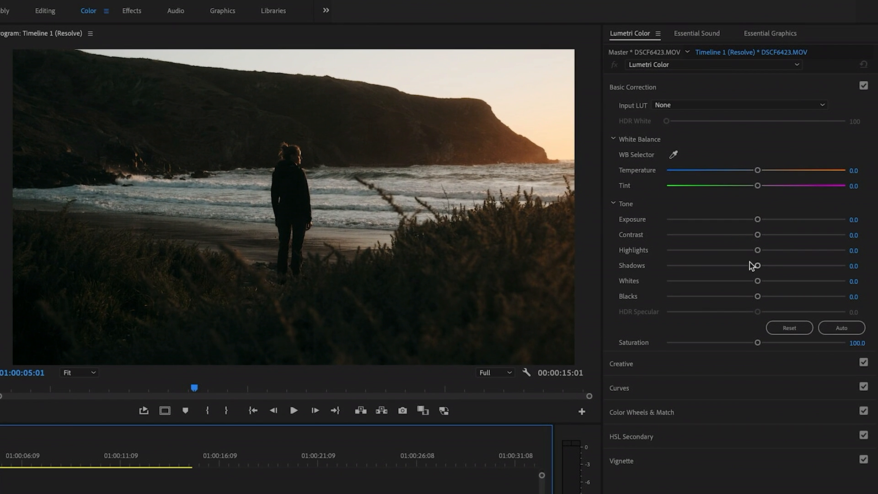
pyautogui.moveTo(758, 265); pyautogui.dragTo(776, 266)
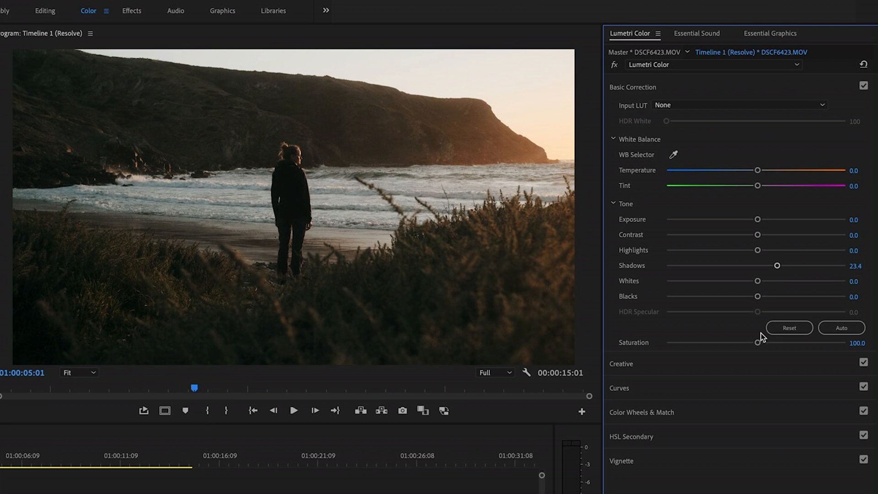
pyautogui.moveTo(758, 342); pyautogui.dragTo(788, 342)
pyautogui.click(758, 170)
pyautogui.moveTo(755, 171); pyautogui.dragTo(752, 175)
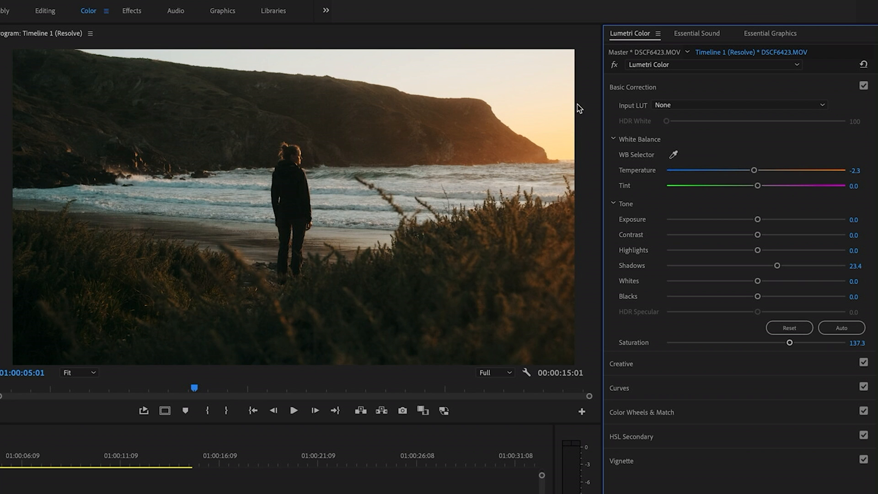
# Step: Compare the second clip with its own Lumetri correction bypassed and enabled
pyautogui.click(612, 67)
pyautogui.click(613, 66)
pyautogui.click(613, 66)
pyautogui.click(613, 66)
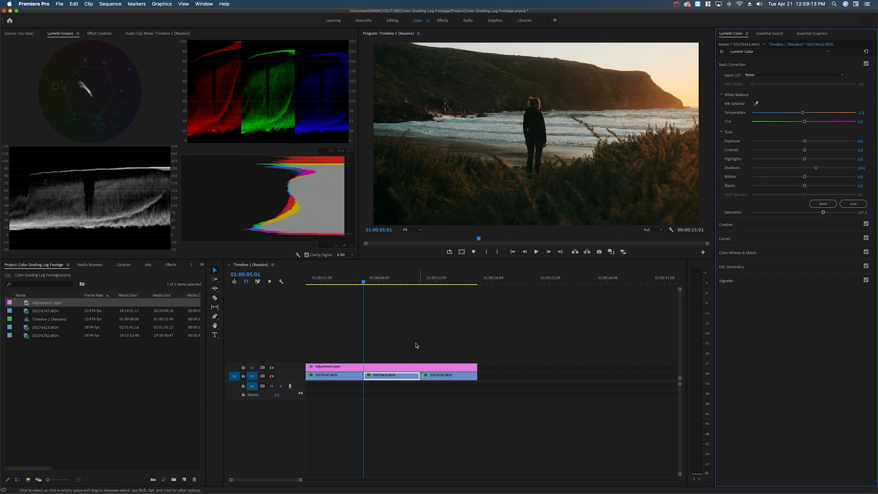
# Step: Review the adjustment layer's creative look and compare the beach shot with the layer's Lumetri effect bypassed and enabled
pyautogui.click(405, 367)
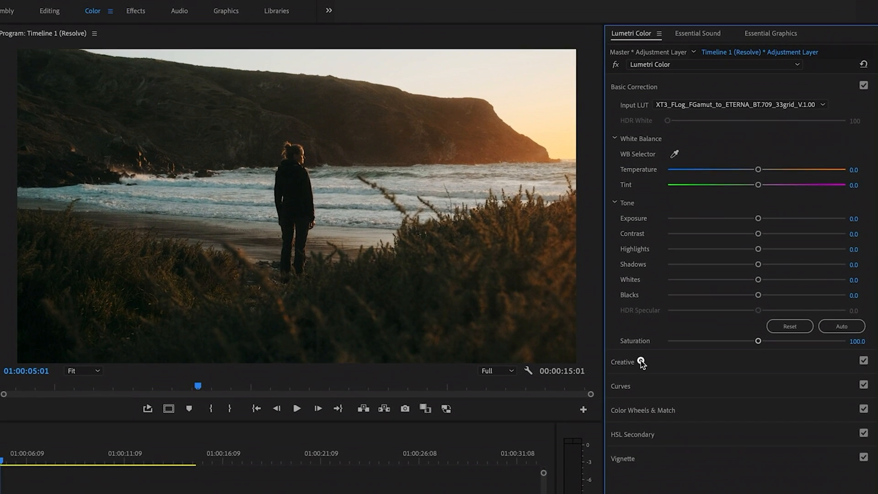
pyautogui.click(726, 225)
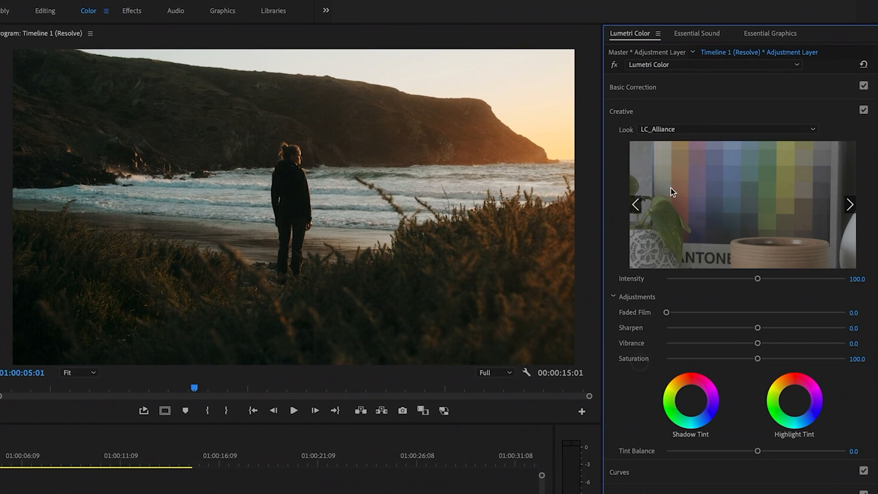
pyautogui.click(613, 64)
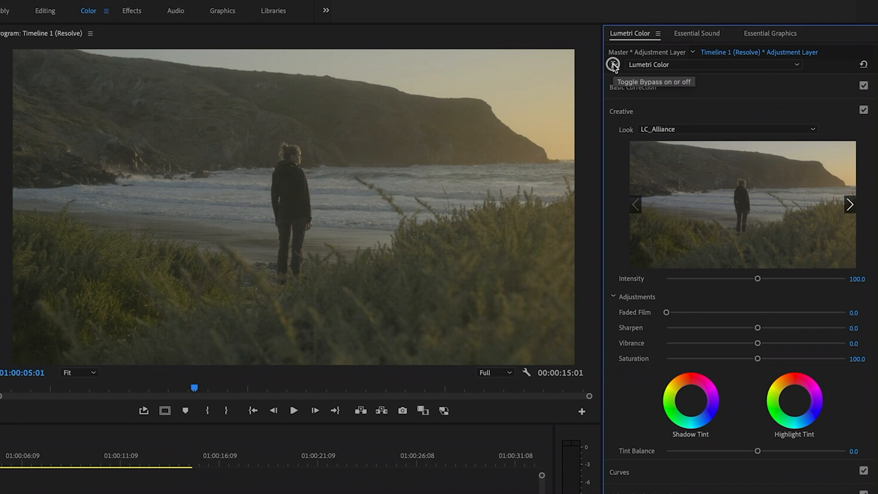
pyautogui.click(613, 64)
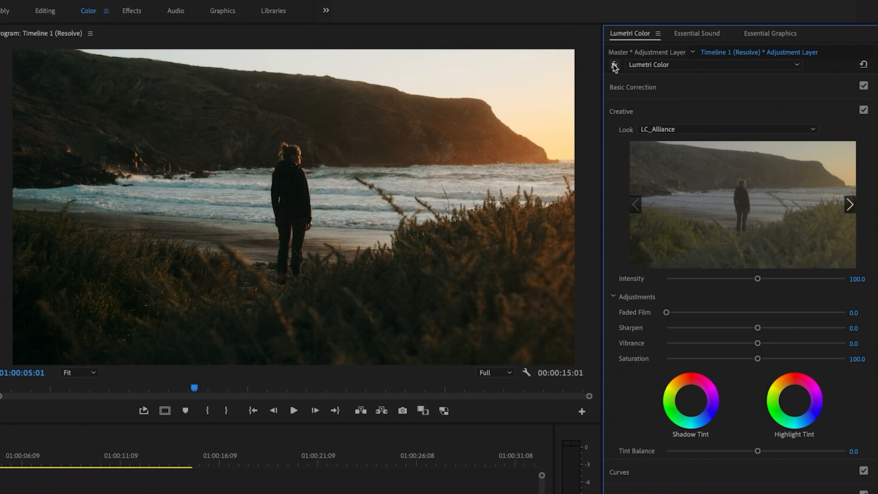
pyautogui.click(613, 64)
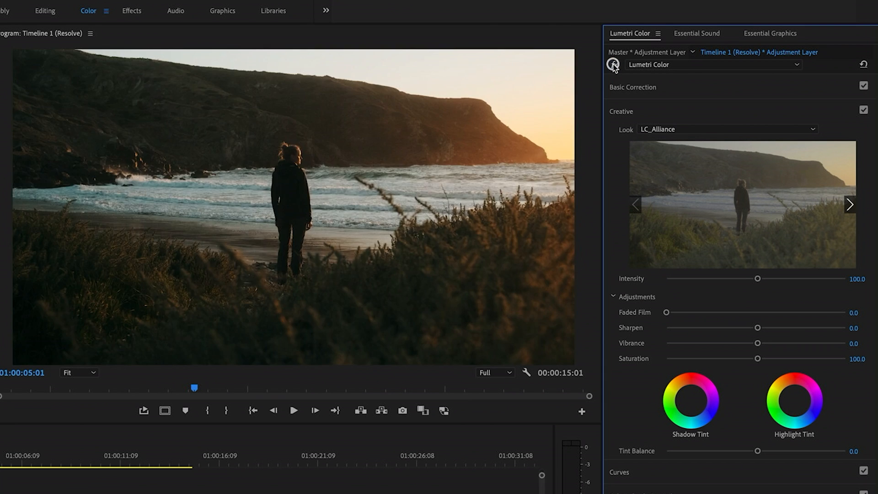
pyautogui.click(613, 65)
pyautogui.click(614, 64)
pyautogui.click(613, 65)
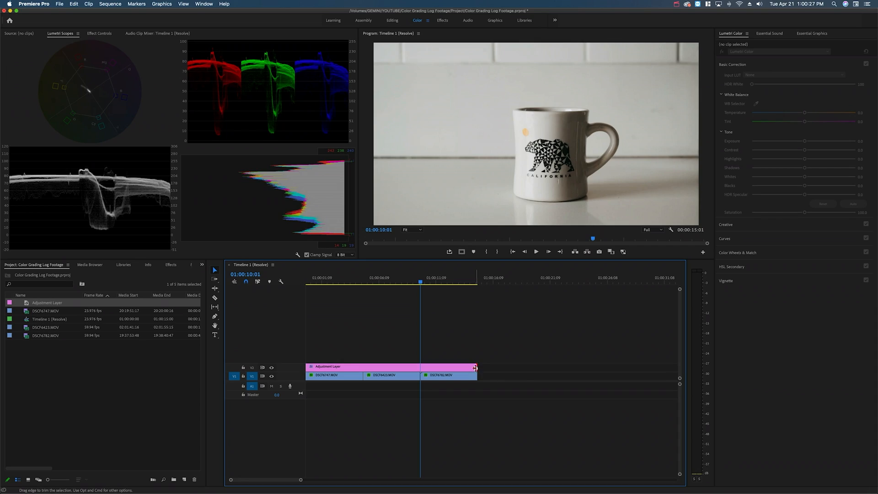
# Step: Extend the adjustment layer past the last clip and cut out the section directly after that clip's end
pyautogui.moveTo(476, 368); pyautogui.dragTo(526, 371)
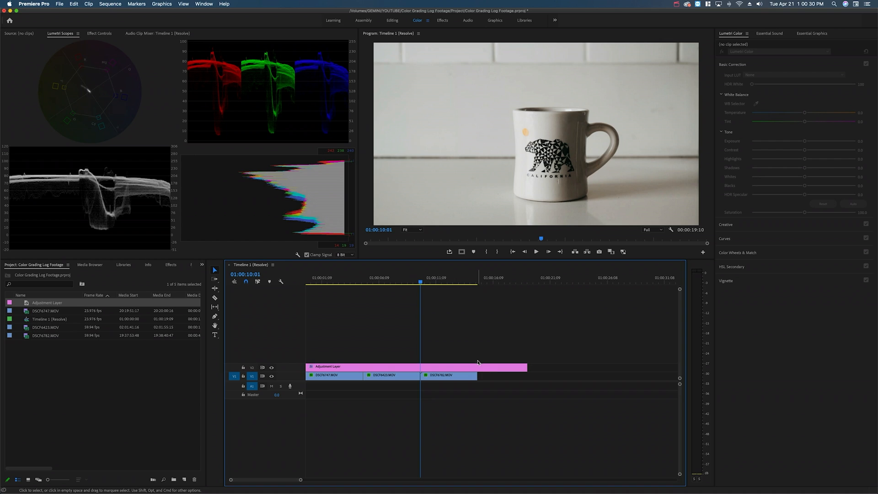
pyautogui.press('c')
pyautogui.click(478, 367)
pyautogui.click(511, 368)
pyautogui.press('v')
pyautogui.click(498, 369)
pyautogui.press('BackSpace')
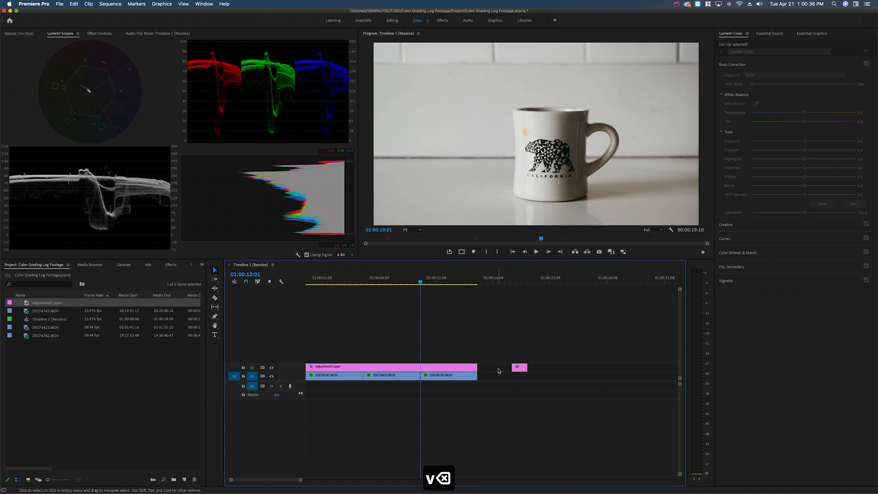
# Step: Lengthen the separate leftover piece of the adjustment layer, delete it, and return to the start of the timeline
pyautogui.moveTo(527, 368); pyautogui.dragTo(588, 369)
pyautogui.moveTo(539, 335); pyautogui.dragTo(560, 403)
pyautogui.press('BackSpace')
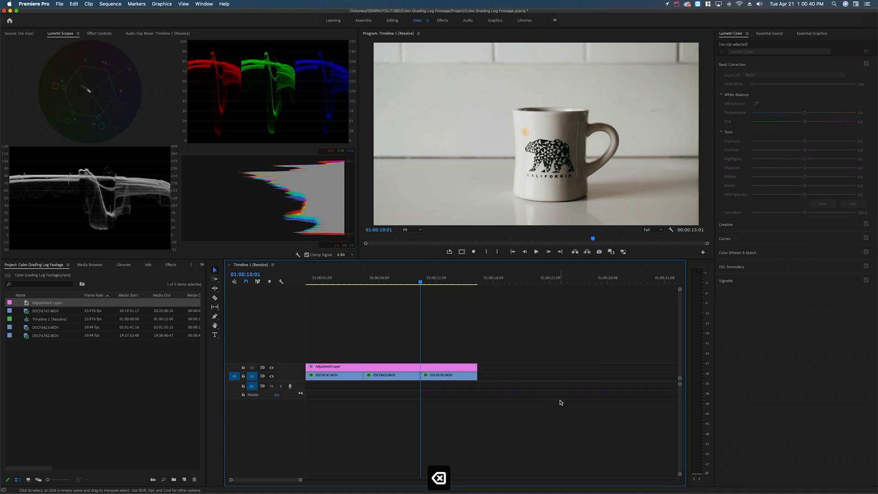
pyautogui.press('Home')
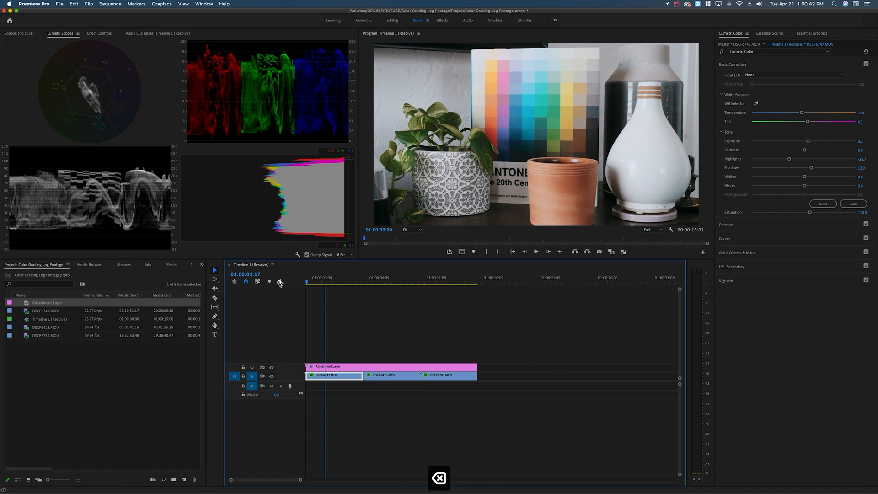
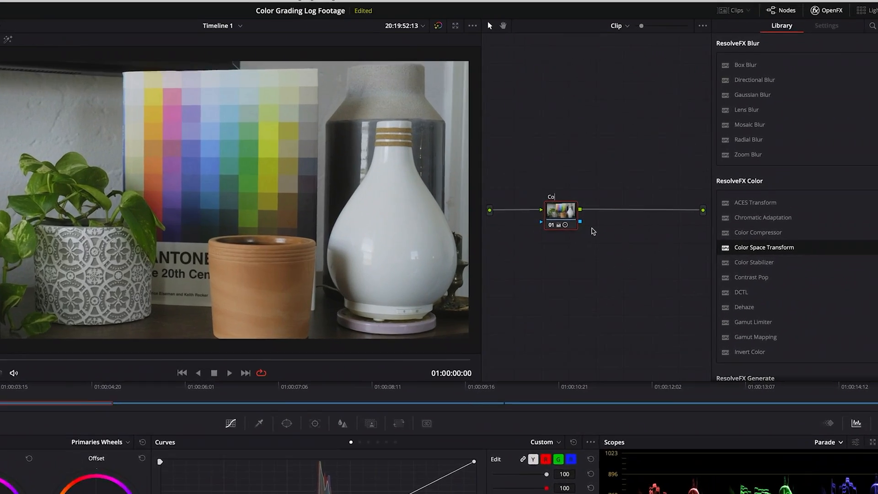
# Step: Label the first node Conversion, and add a serial node labelled Adjust after it
pyautogui.write('nversion')
pyautogui.press('Return')
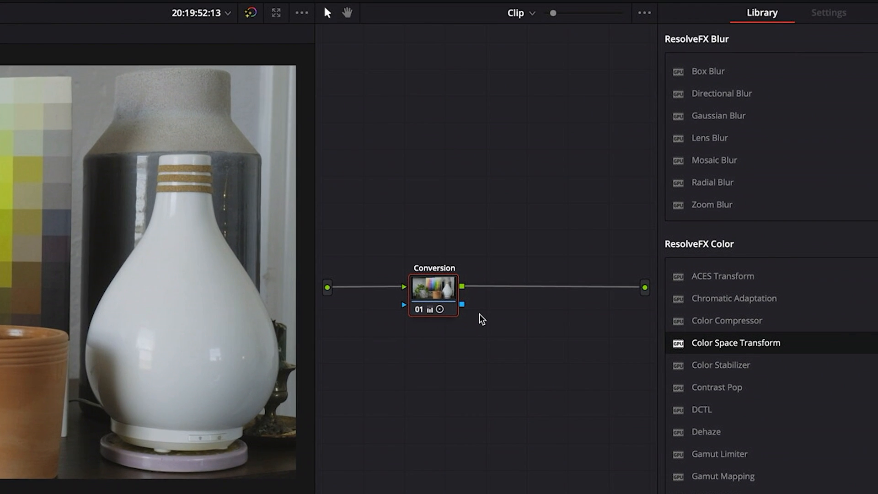
pyautogui.hotkey('alt', 's')
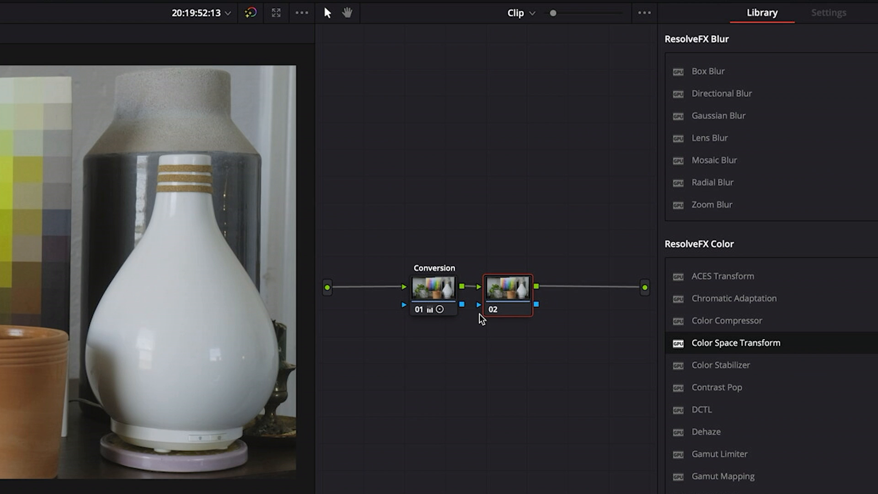
pyautogui.rightClick(516, 295)
pyautogui.click(548, 319)
pyautogui.write('Adjust')
pyautogui.press('Return')
# Step: Add a third serial node after Adjust and label it Creative
pyautogui.hotkey('alt', 's')
pyautogui.rightClick(585, 297)
pyautogui.click(627, 320)
pyautogui.write('Creative')
pyautogui.press('Return')
# Step: Add an outside node following Creative, place it below Creative and label it Secondary
pyautogui.hotkey('alt', 'o')
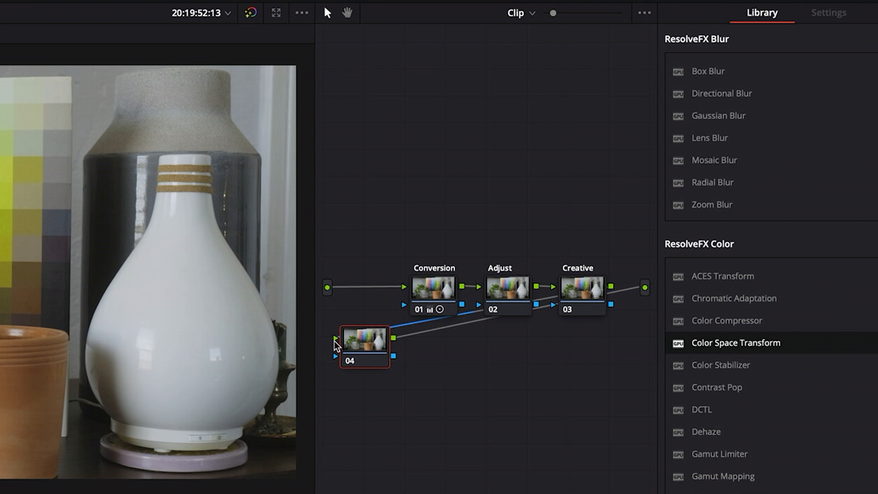
pyautogui.moveTo(365, 343); pyautogui.dragTo(580, 365)
pyautogui.rightClick(570, 366)
pyautogui.click(639, 389)
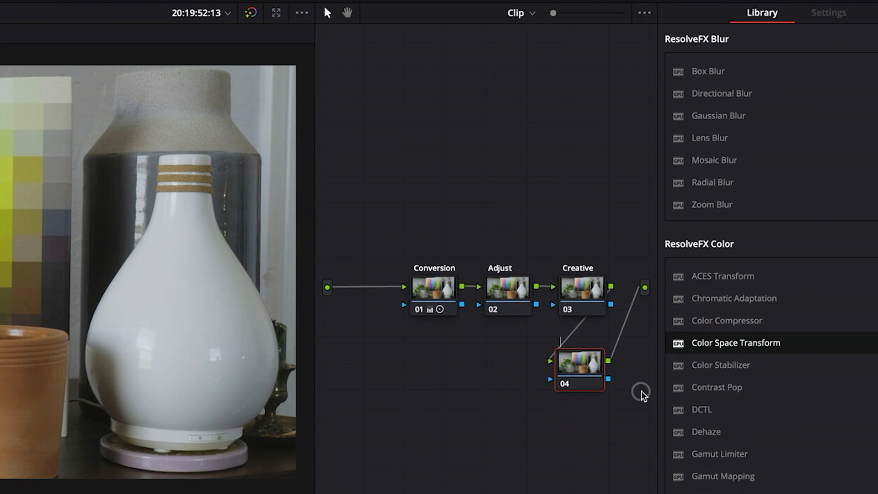
pyautogui.write('Secondary')
pyautogui.press('Return')
# Step: Add a serial node before Conversion and label it Primary, keeping the grades enabled
pyautogui.click(418, 288)
pyautogui.hotkey('shift', 's')
pyautogui.hotkey('shift', 'd')
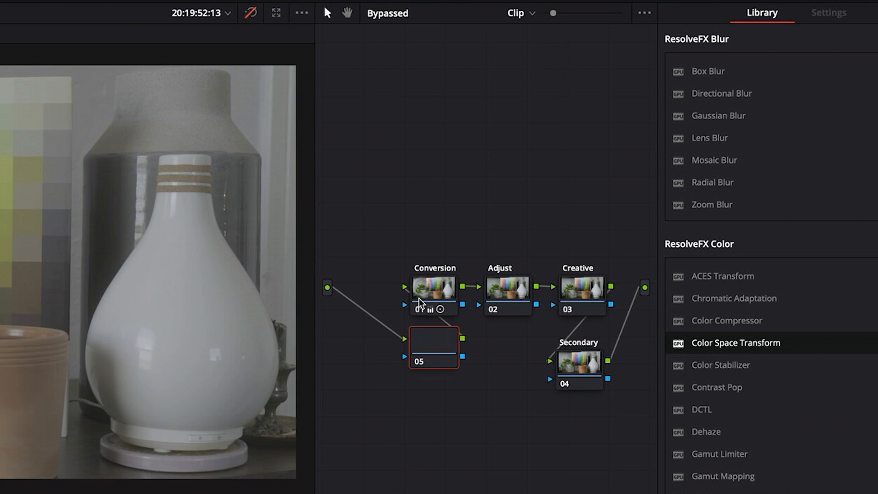
pyautogui.hotkey('shift', 'd')
pyautogui.rightClick(426, 347)
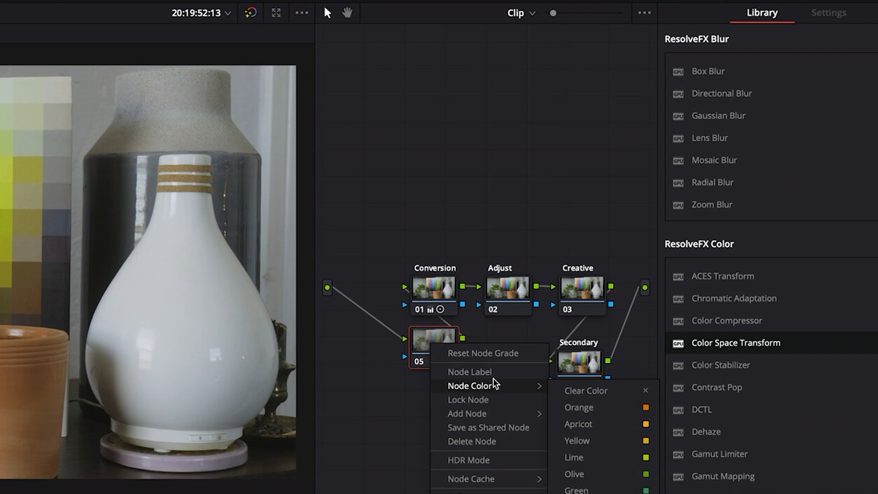
pyautogui.click(495, 375)
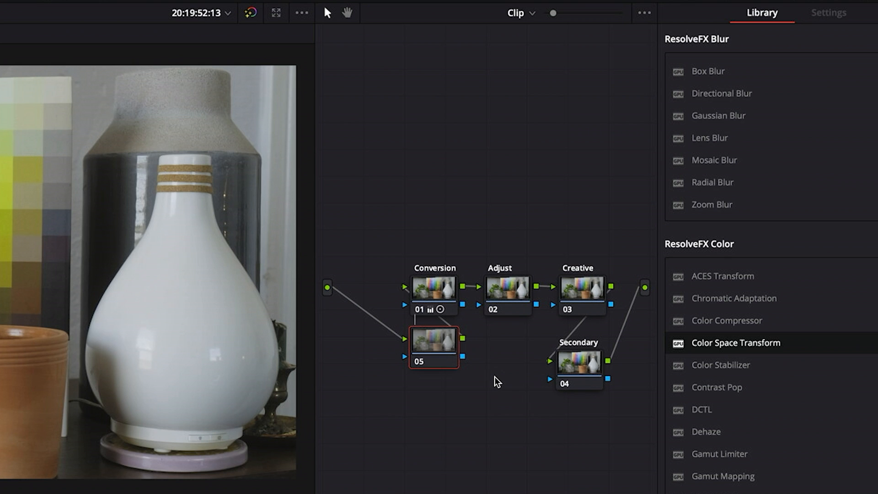
pyautogui.write('Primary')
pyautogui.press('Return')
# Step: Move the Primary node ahead of Conversion and clean up the layout of the node graph
pyautogui.moveTo(429, 336); pyautogui.dragTo(363, 325)
pyautogui.rightClick(421, 403)
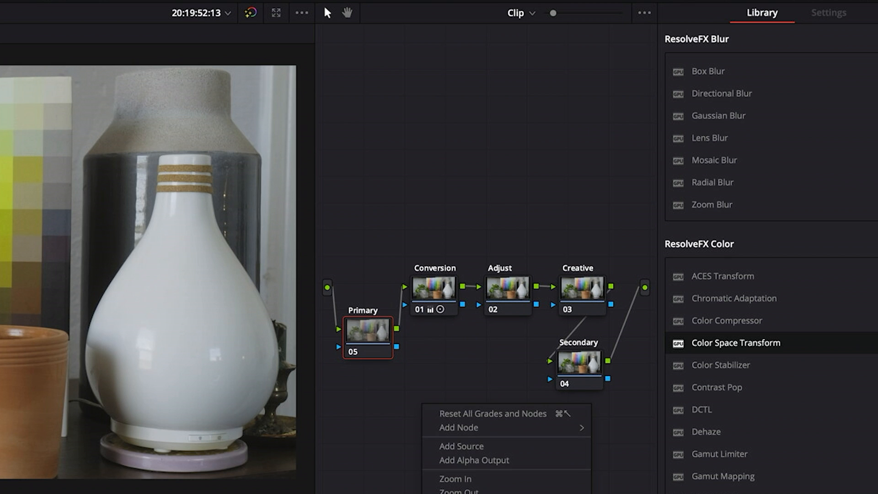
pyautogui.click(498, 492)
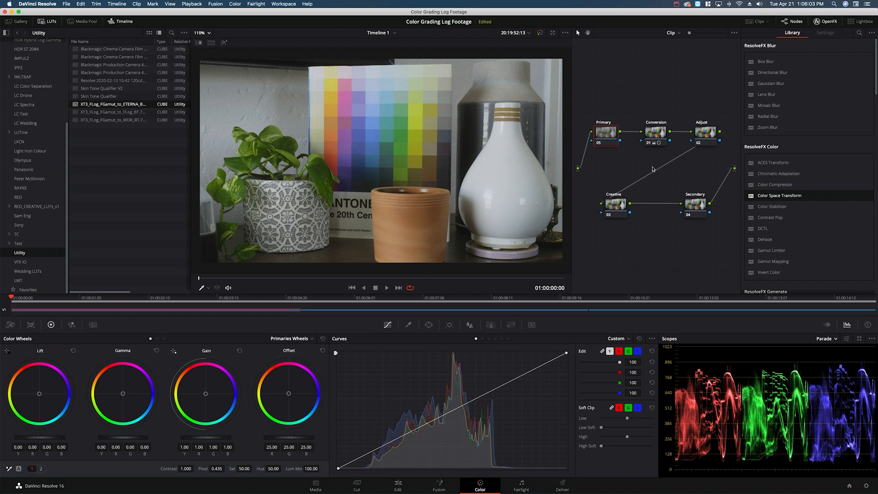
pyautogui.click(401, 374)
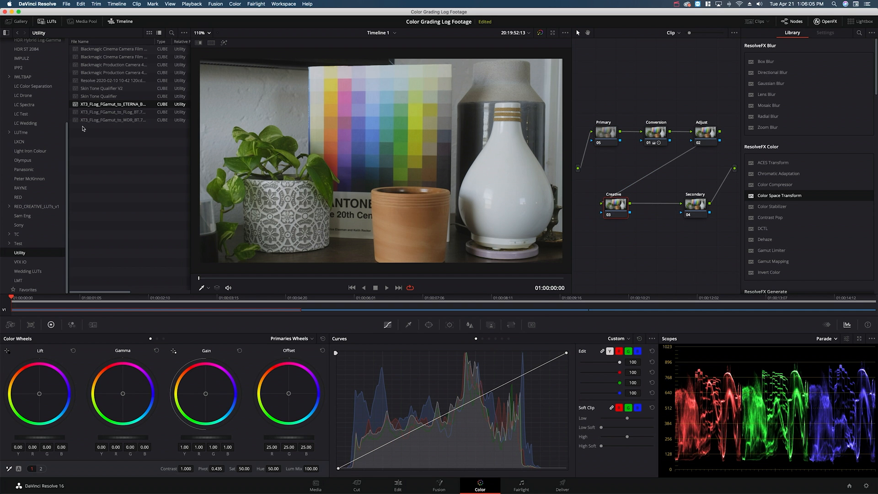
# Step: Apply the LC_Wedding LUT from the LC Wedding folder to the Creative node
pyautogui.click(40, 105)
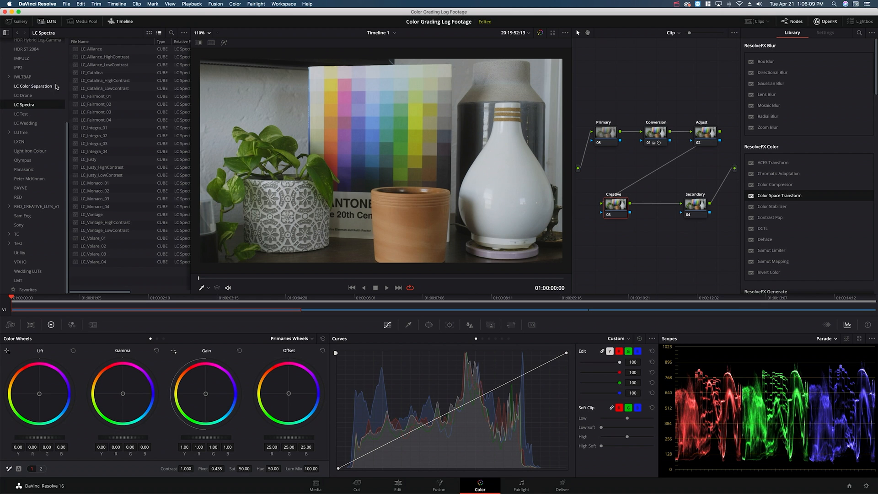
pyautogui.click(33, 123)
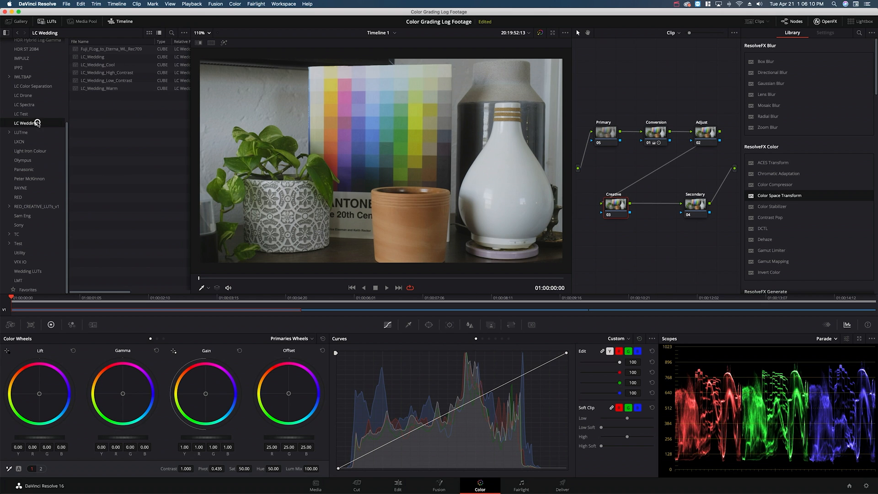
pyautogui.doubleClick(97, 58)
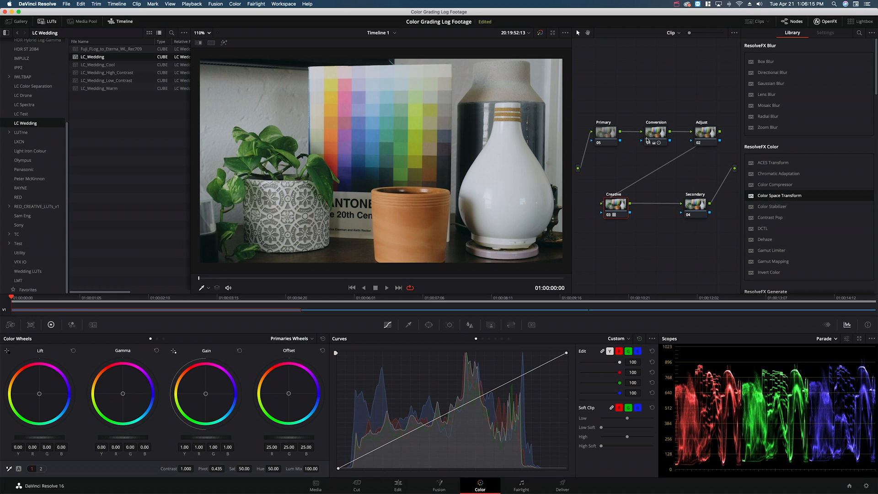
# Step: Cool the Primary node's Offset to 24.32 red, 24.50 green and 25.75 blue, and toggle the node to compare
pyautogui.click(611, 137)
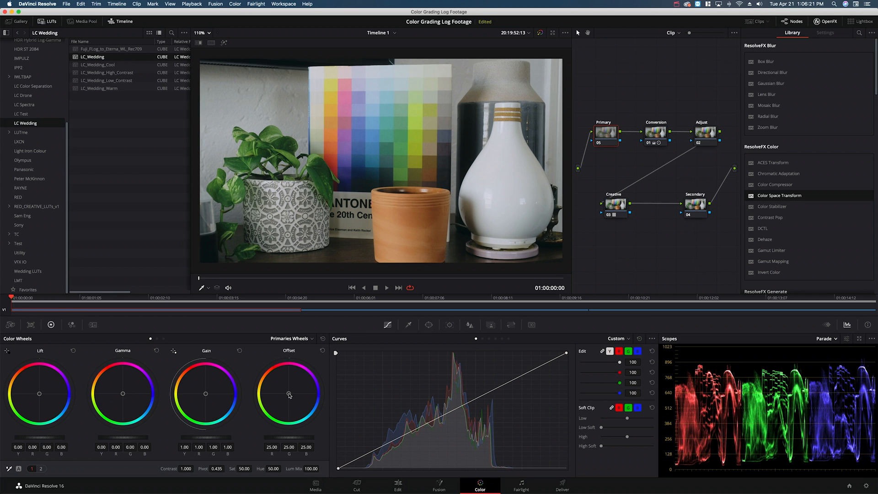
pyautogui.moveTo(289, 394); pyautogui.dragTo(294, 394)
pyautogui.press('super+d')
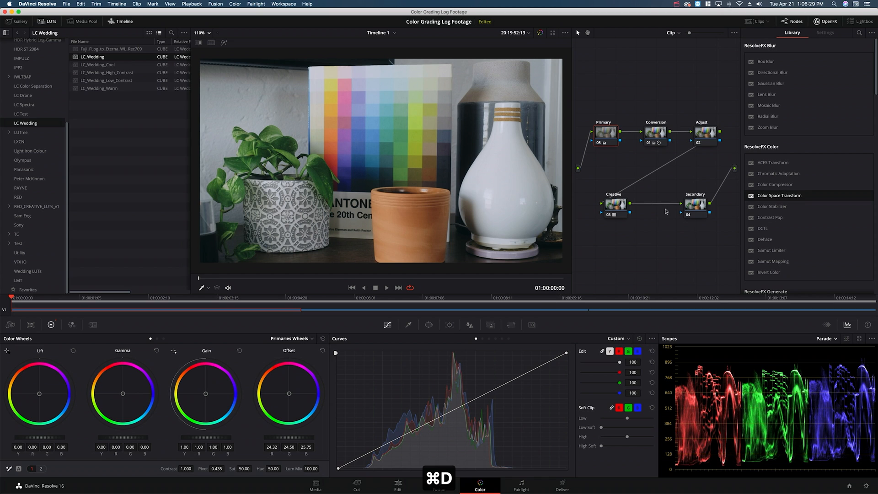
# Step: Try contrast values of 1.1 and 1.2 on the Secondary node, set it to 1.1, and compare with the node off and on
pyautogui.click(700, 209)
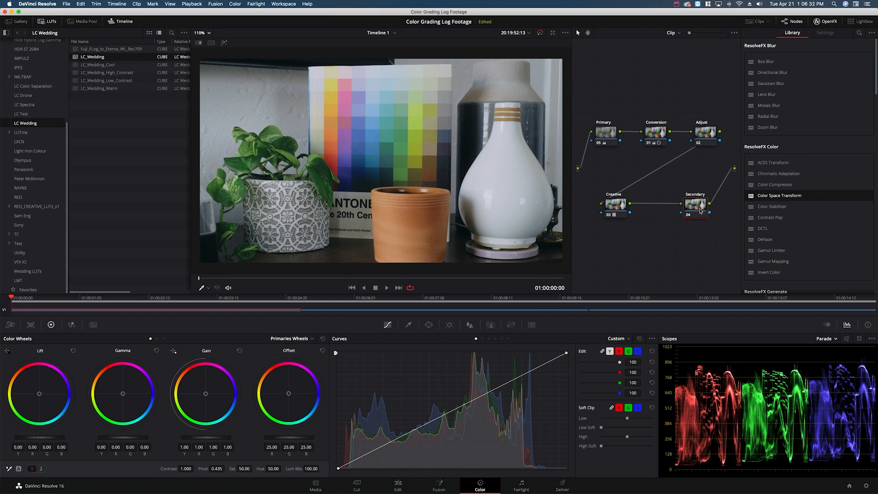
pyautogui.click(186, 469)
pyautogui.write('1.1')
pyautogui.press('Return')
pyautogui.write('1.2')
pyautogui.press('Return')
pyautogui.write('1.1')
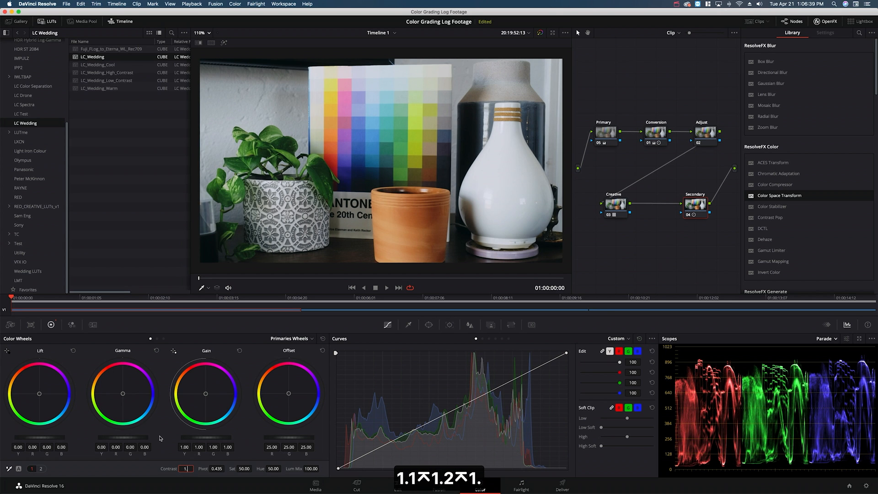
pyautogui.press('Return')
pyautogui.press('super+d')
pyautogui.press('super+d')
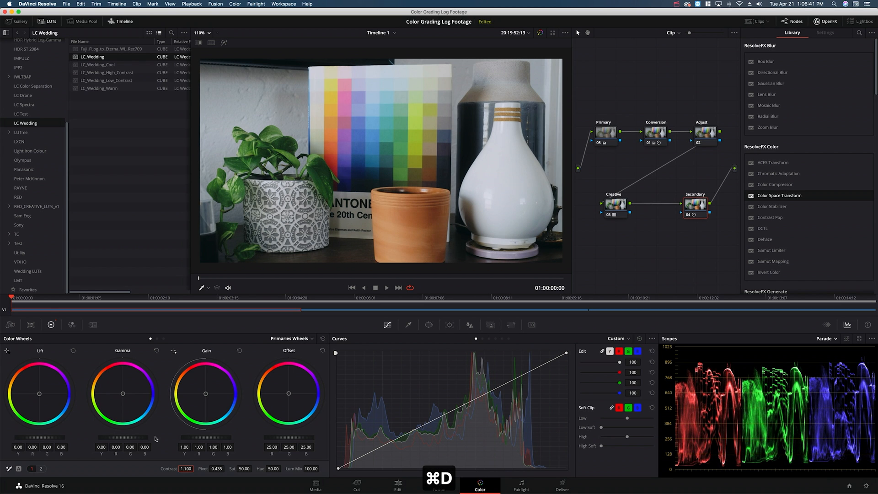
# Step: Select the Adjust node and switch the scopes from Parade to Vectorscope
pyautogui.click(703, 133)
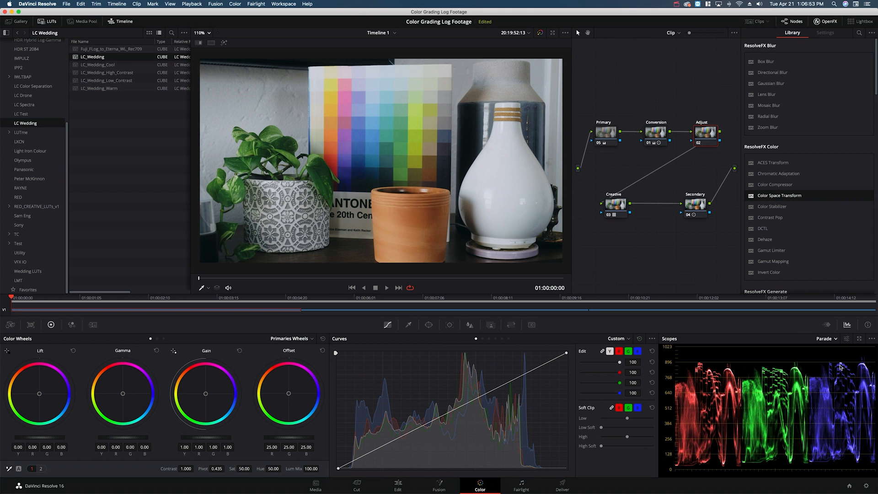
pyautogui.click(834, 339)
pyautogui.click(837, 365)
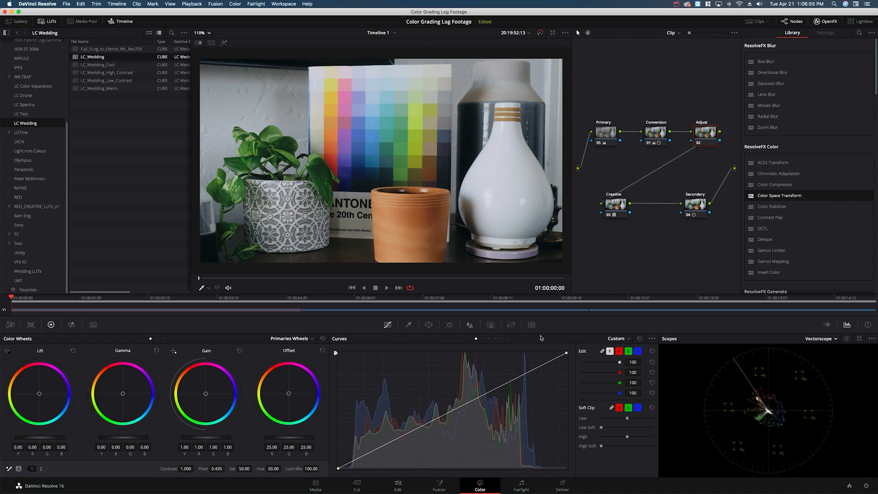
# Step: Apply the Six Vector - Red preset to the Adjust node and check the isolated area with the highlight view
pyautogui.click(235, 4)
pyautogui.moveTo(278, 142)
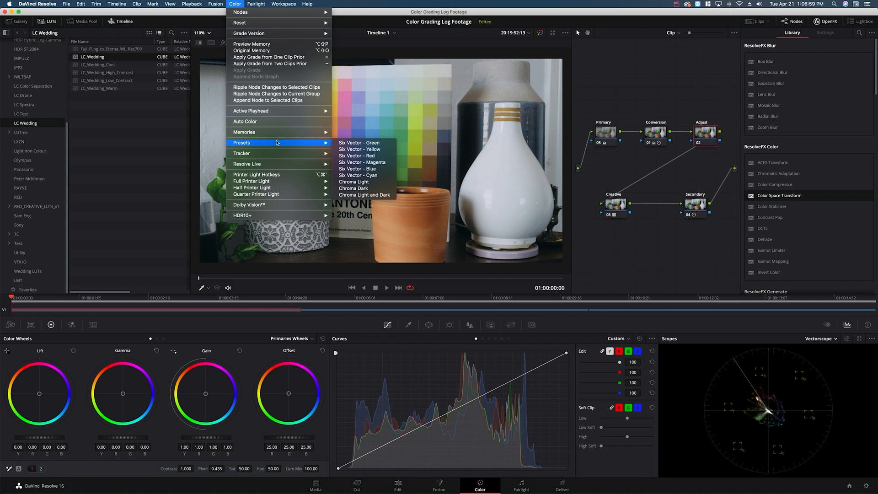
pyautogui.click(365, 157)
pyautogui.click(301, 113)
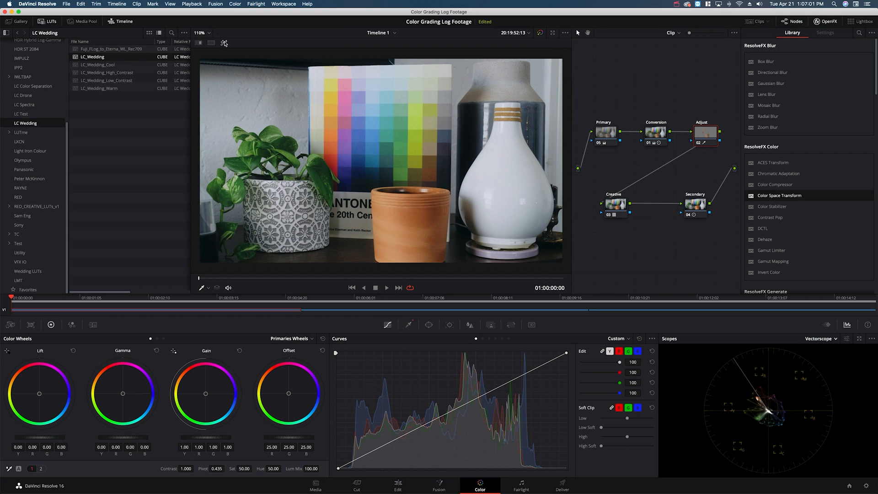
pyautogui.click(224, 43)
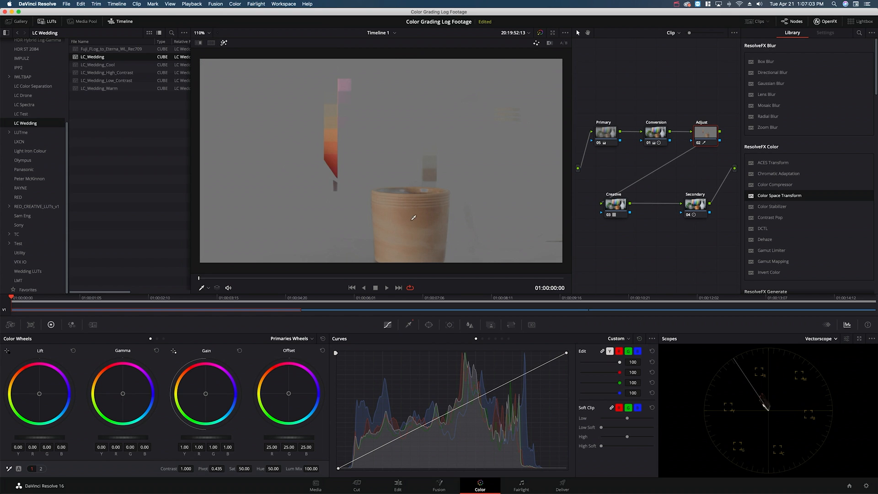
pyautogui.click(224, 42)
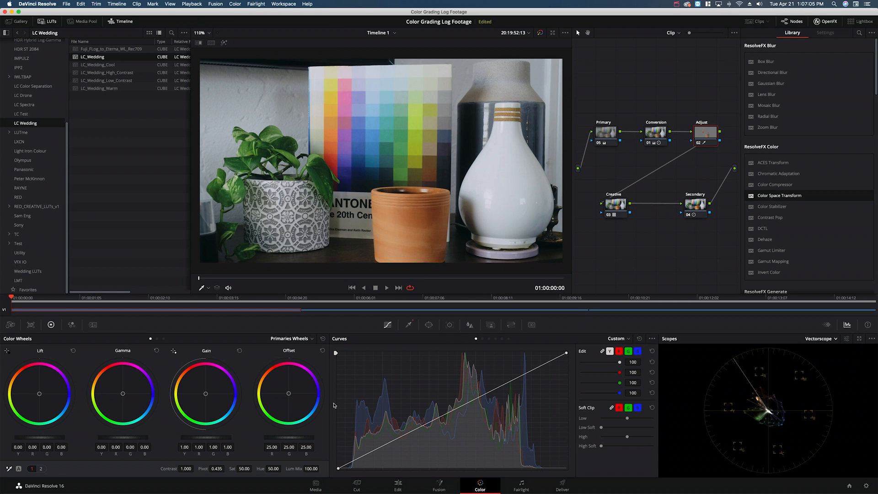
# Step: Shift the Adjust node's Offset to 30.93 red, 22.49 green and 26.45 blue, and compare with the node off and on
pyautogui.moveTo(289, 394); pyautogui.dragTo(298, 357)
pyautogui.press('super+d')
pyautogui.press('super+d')
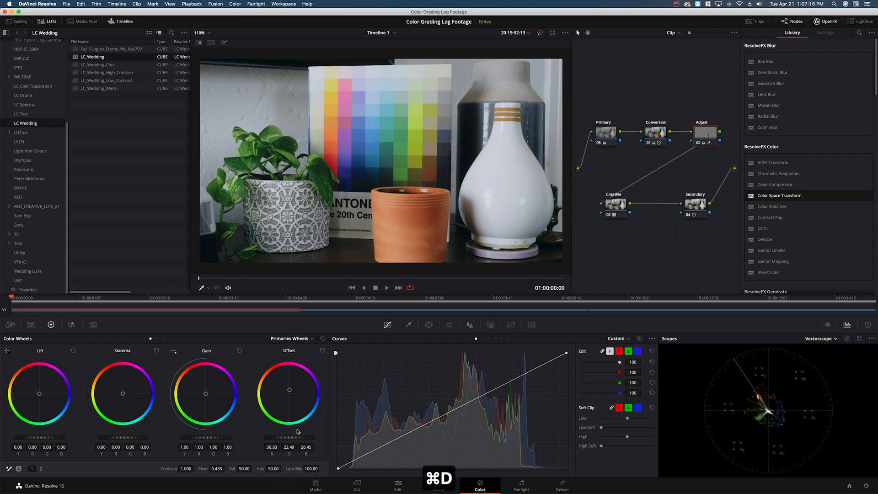
pyautogui.press('super+d')
pyautogui.press('super+d')
pyautogui.press('super+d')
pyautogui.press('super+d')
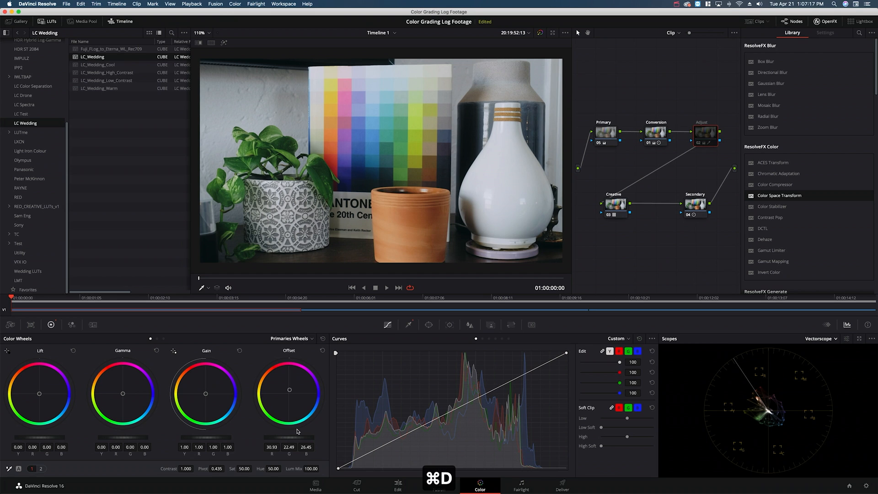
# Step: Refine the Adjust node's Offset to 29.56 red, 22.75 green and 25.78 blue, and compare with the node off and on
pyautogui.moveTo(288, 391); pyautogui.dragTo(289, 389)
pyautogui.press('super+d')
pyautogui.press('super+d')
pyautogui.press('super+d')
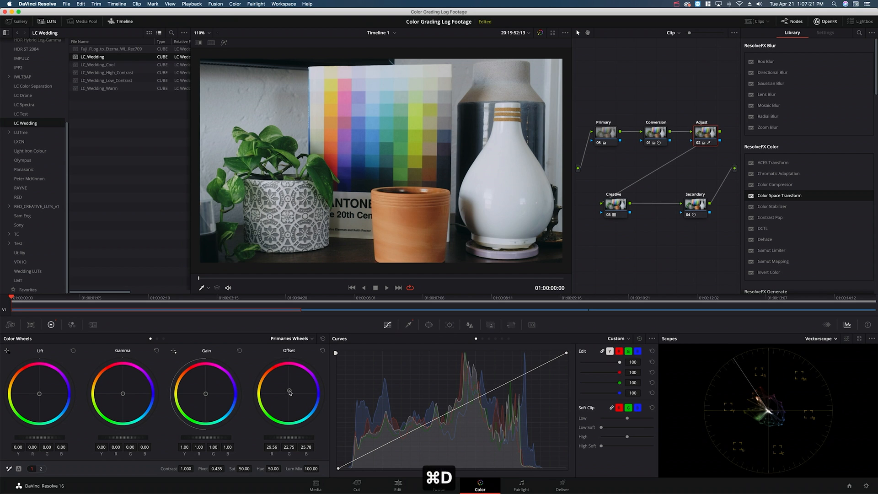
pyautogui.press('super+d')
pyautogui.press('super+d')
pyautogui.press('super+d')
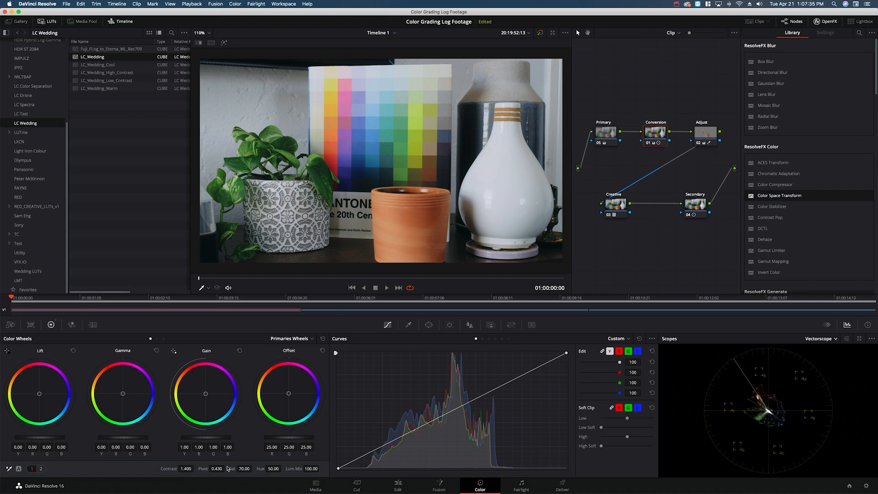
# Step: Review the settings of the Adjust, Creative, Secondary and Primary nodes one after another
pyautogui.click(706, 140)
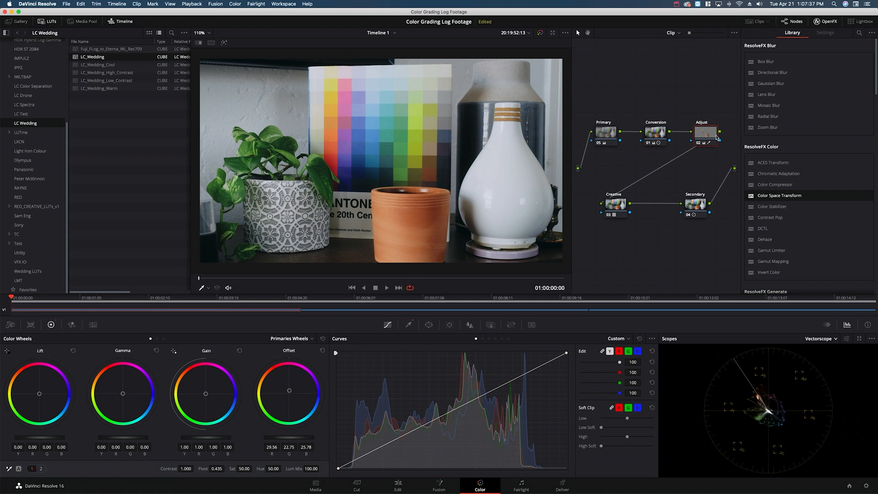
pyautogui.click(617, 210)
pyautogui.click(705, 212)
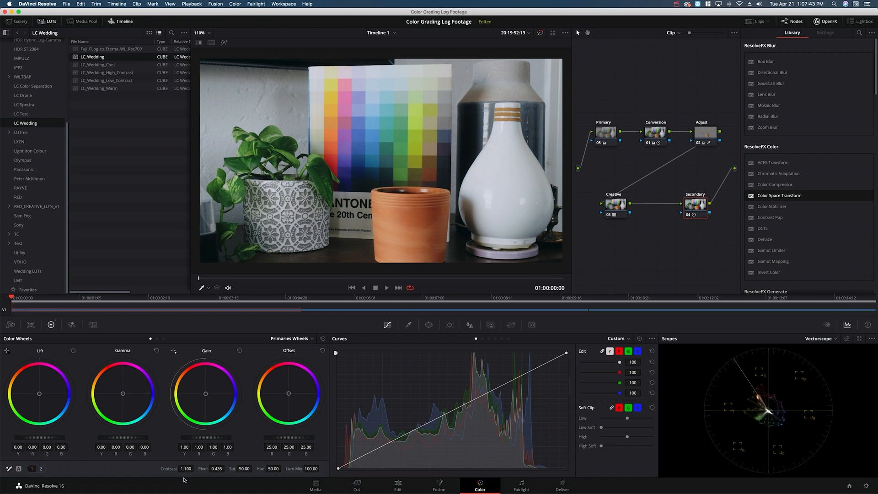
pyautogui.click(613, 137)
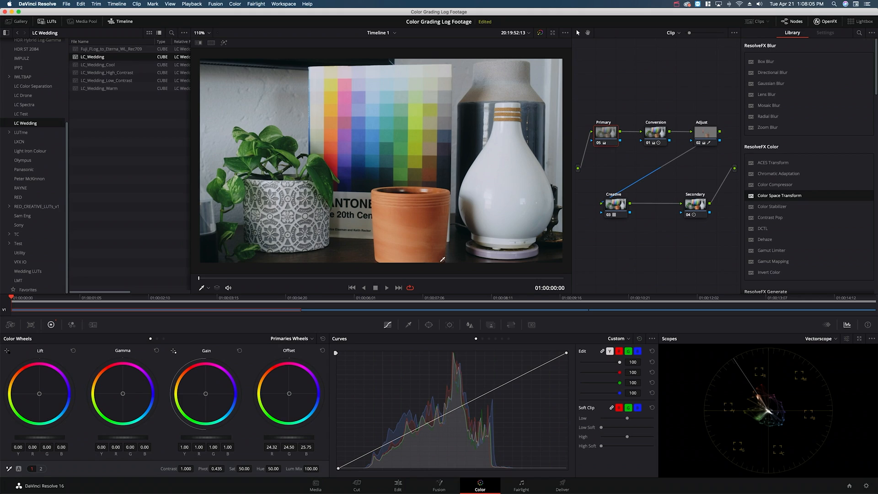
# Step: Go to the beach clip and apply the preceding clip's grade to it
pyautogui.click(319, 298)
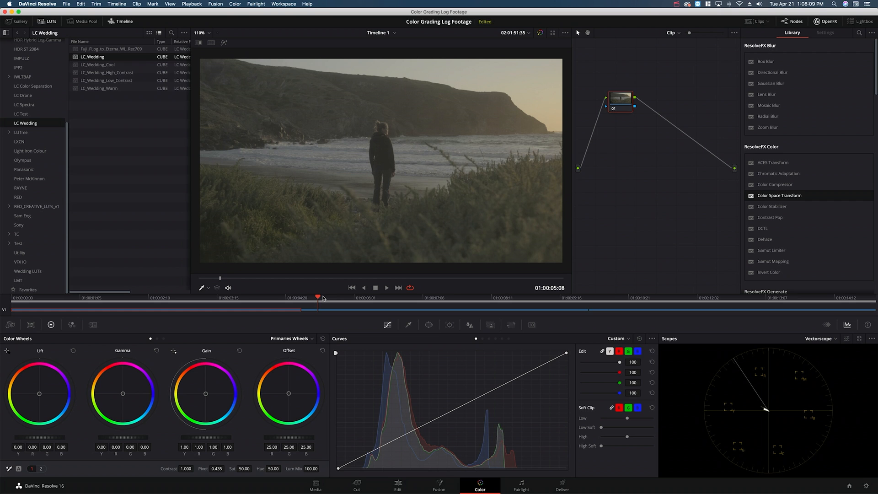
pyautogui.press('=')
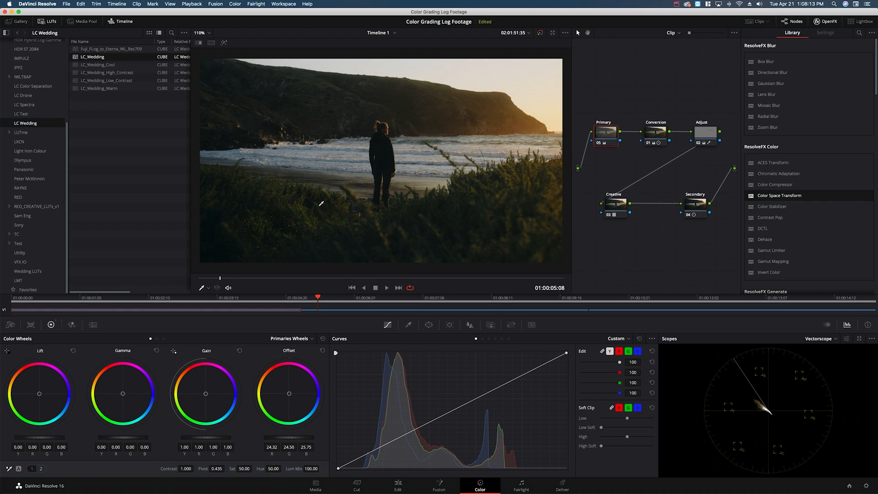
# Step: Apply the preceding clip's grade to the mug clip and cool its Primary Offset to 23.24 red, 24.45 green and 26.98 blue
pyautogui.click(600, 297)
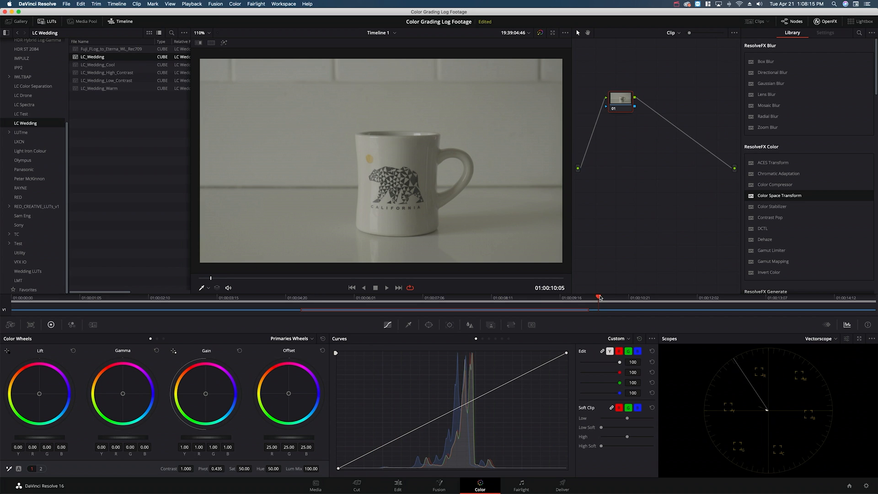
pyautogui.press('=')
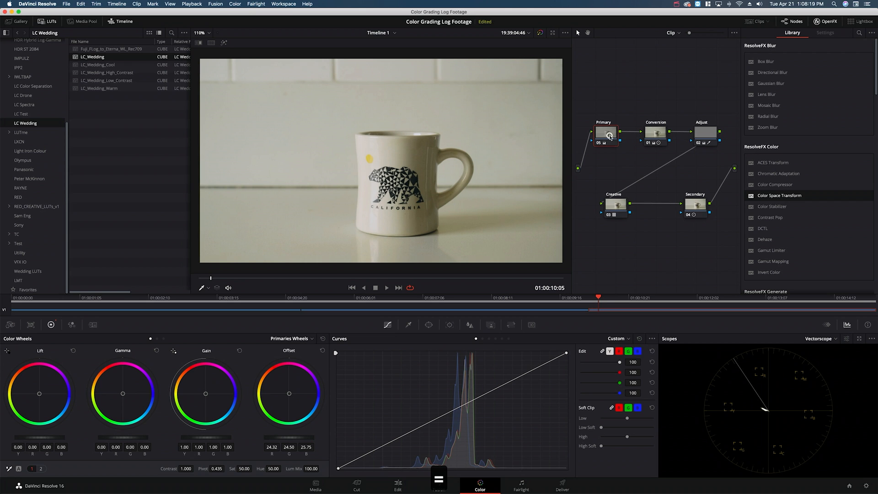
pyautogui.moveTo(289, 394); pyautogui.dragTo(295, 397)
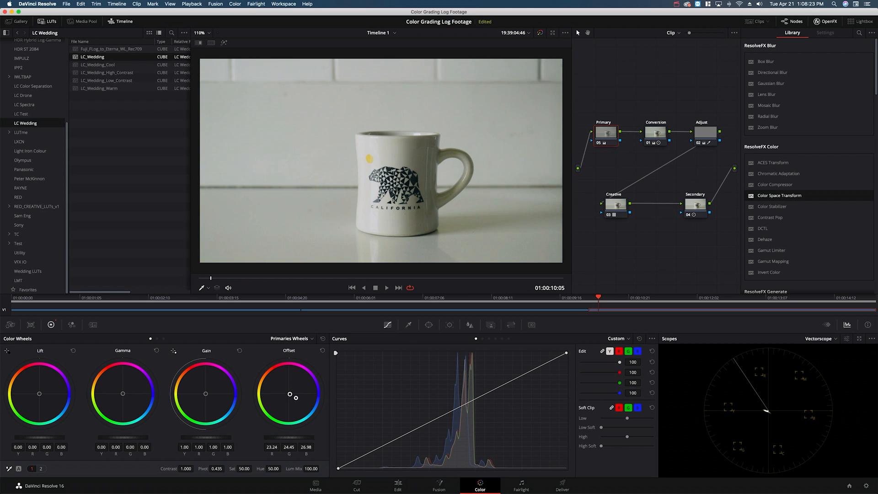
# Step: Show the Parade scope, set the mug clip's Primary Offset to 23.31 red, 23.94 green and 26.71 blue, and compare with the grade bypassed
pyautogui.click(821, 339)
pyautogui.click(822, 350)
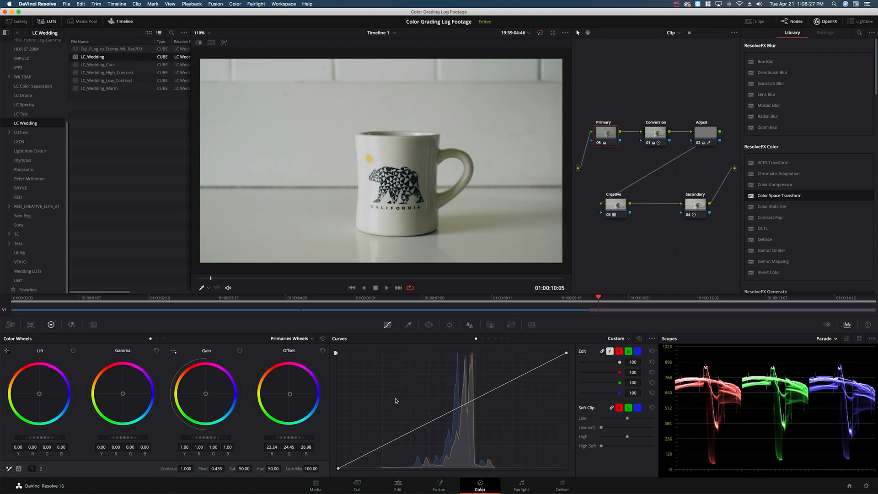
pyautogui.moveTo(291, 395); pyautogui.dragTo(290, 392)
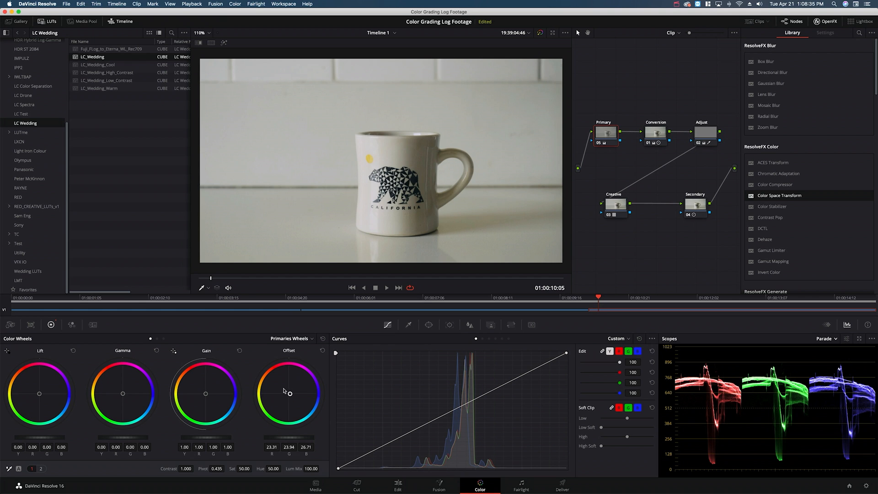
pyautogui.hotkey('shift', 'd')
# Step: Darken the mug clip's Primary Offset to 19.36 red, 19.99 green and 22.76 blue, and compare with the grade bypassed
pyautogui.hotkey('shift', 'd')
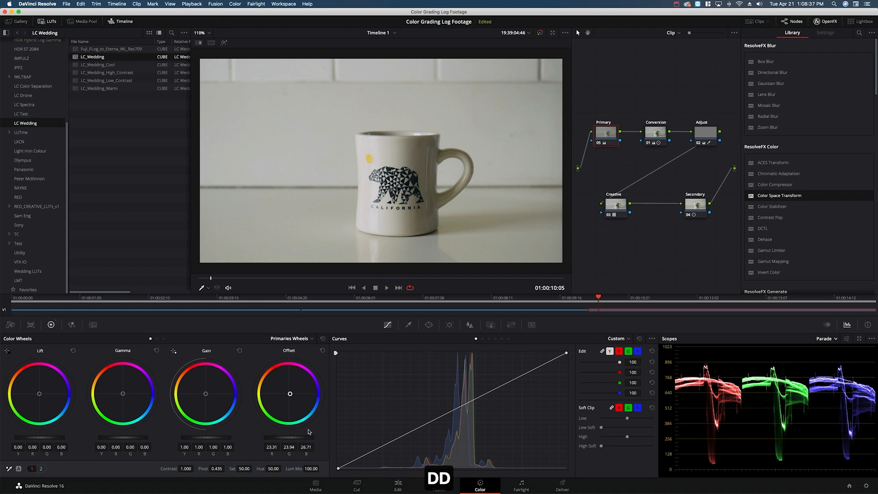
pyautogui.moveTo(294, 437); pyautogui.dragTo(251, 439)
pyautogui.hotkey('shift', 'd')
pyautogui.hotkey('shift', 'd')
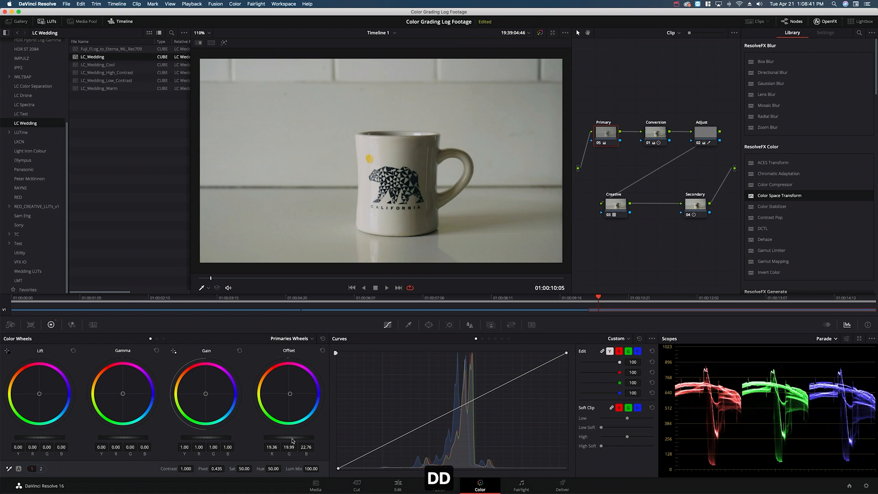
pyautogui.hotkey('shift', 'd')
pyautogui.hotkey('shift', 'd')
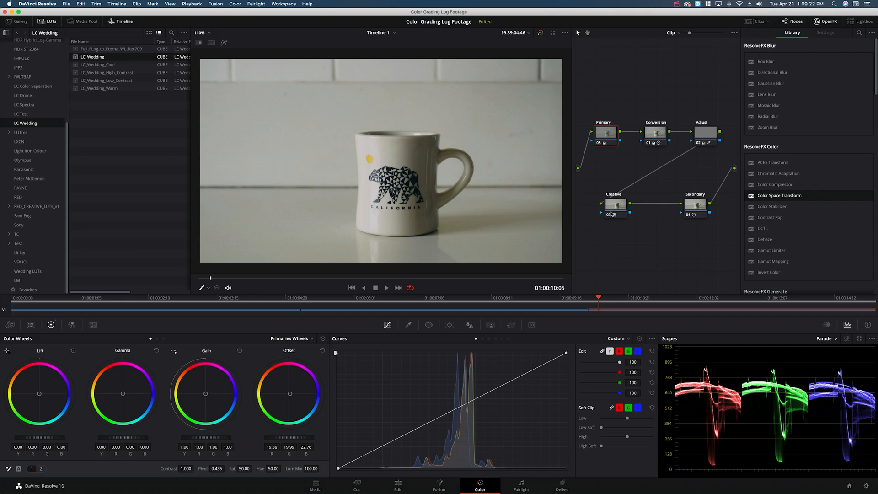
# Step: Switch to Premiere Pro and apply the LC_Alliance creative look to the adjustment layer above the clips
pyautogui.press('super+Tab')
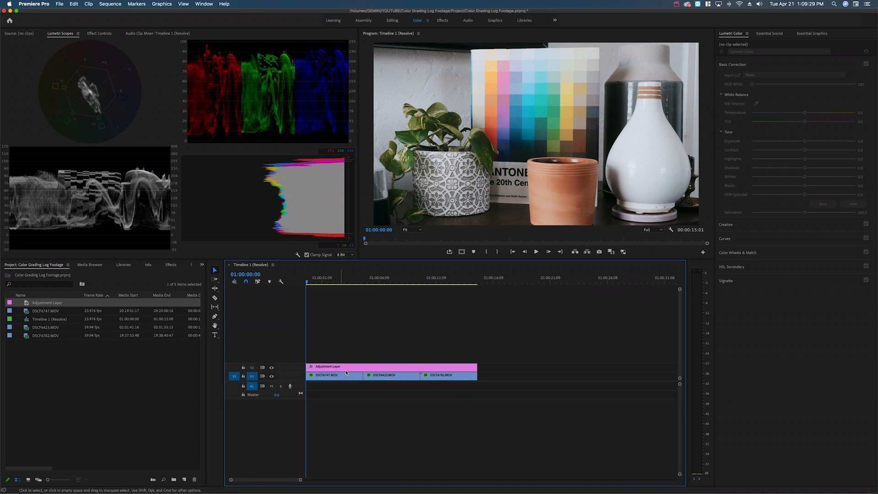
pyautogui.click(375, 368)
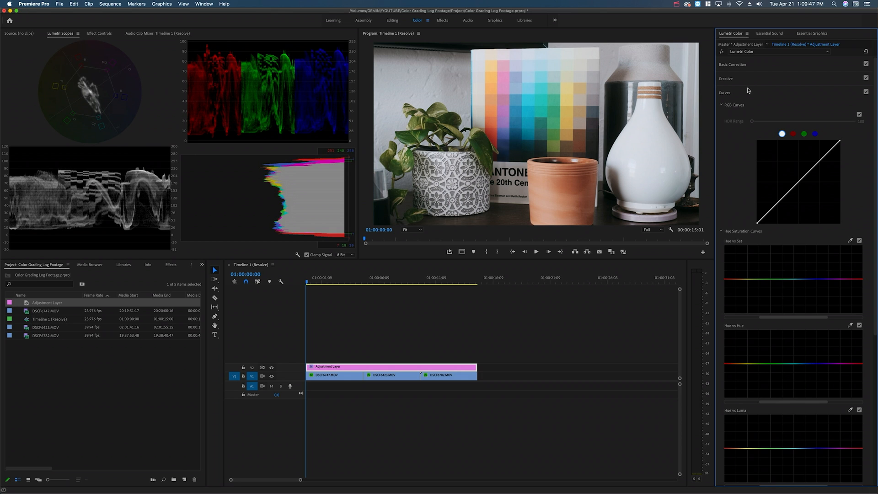
pyautogui.click(754, 81)
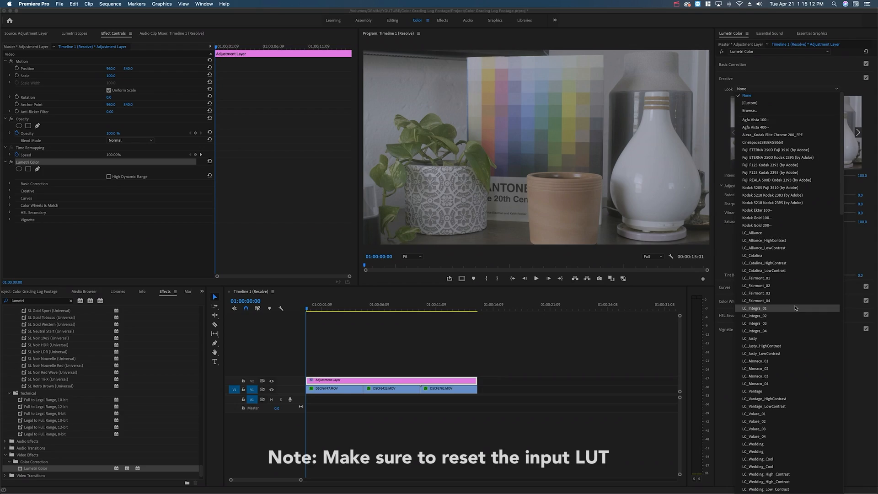
pyautogui.click(781, 234)
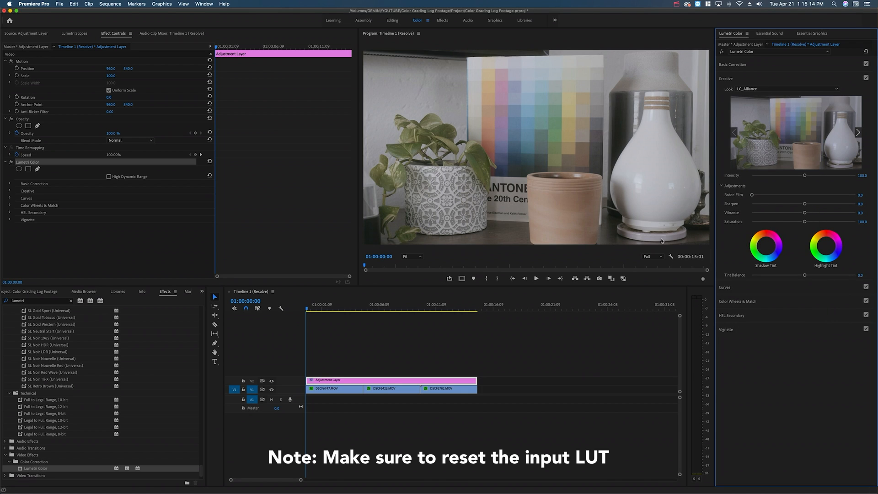
# Step: Duplicate the adjustment layer onto track V3, directly above the original
pyautogui.click(333, 382)
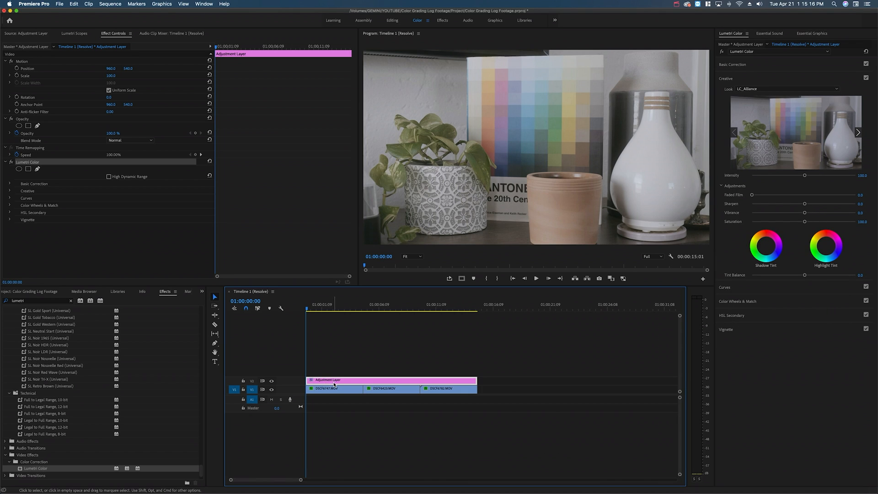
pyautogui.moveTo(334, 385); pyautogui.dragTo(332, 373)
pyautogui.click(332, 373)
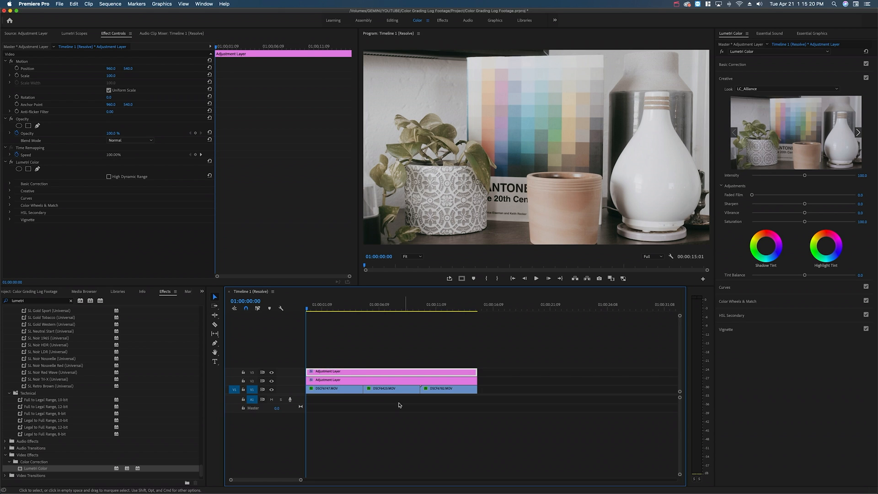
# Step: Replace the lower adjustment layer's Lumetri Color effect with a fresh, unadjusted Lumetri Color effect
pyautogui.click(379, 383)
pyautogui.click(35, 163)
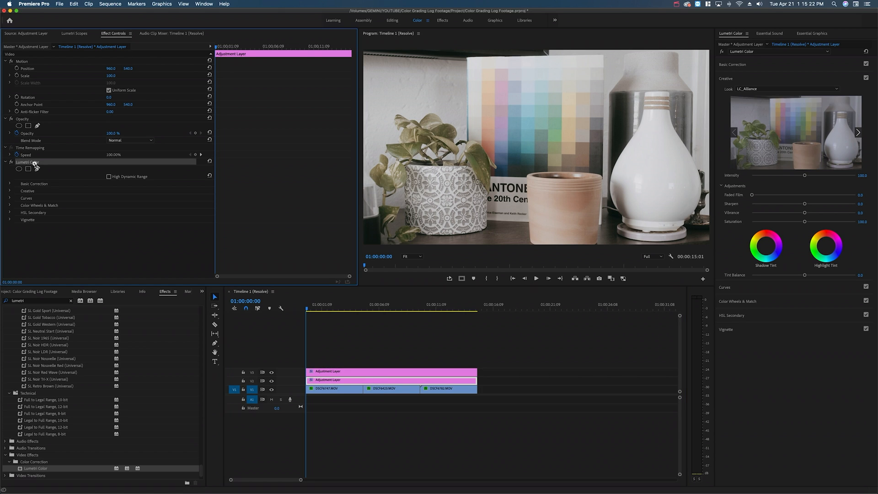
pyautogui.press('BackSpace')
pyautogui.click(366, 373)
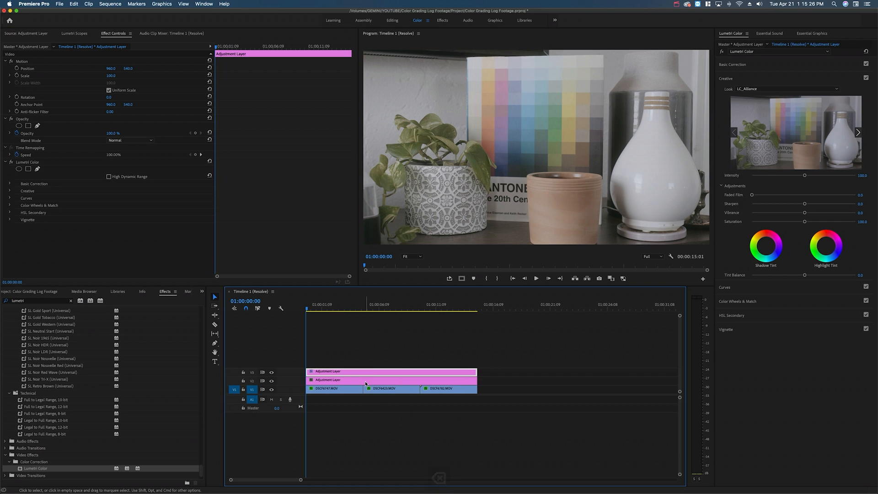
pyautogui.click(365, 382)
pyautogui.moveTo(33, 469); pyautogui.dragTo(356, 383)
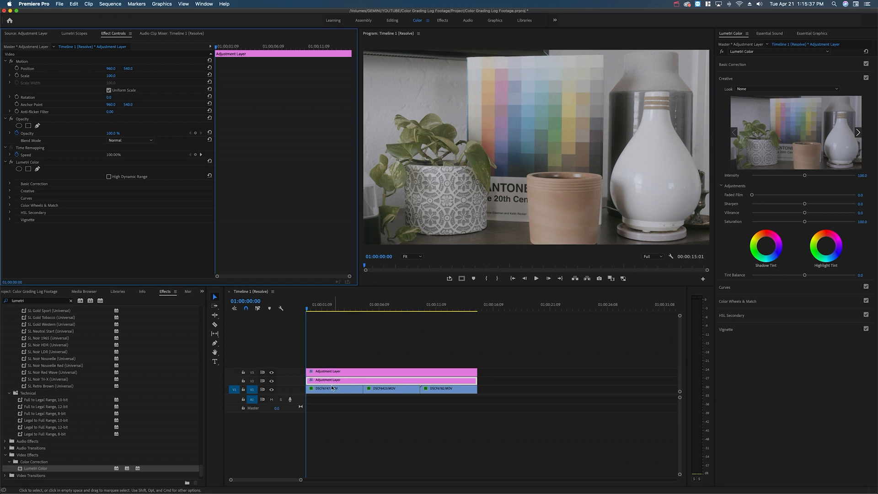
pyautogui.click(334, 381)
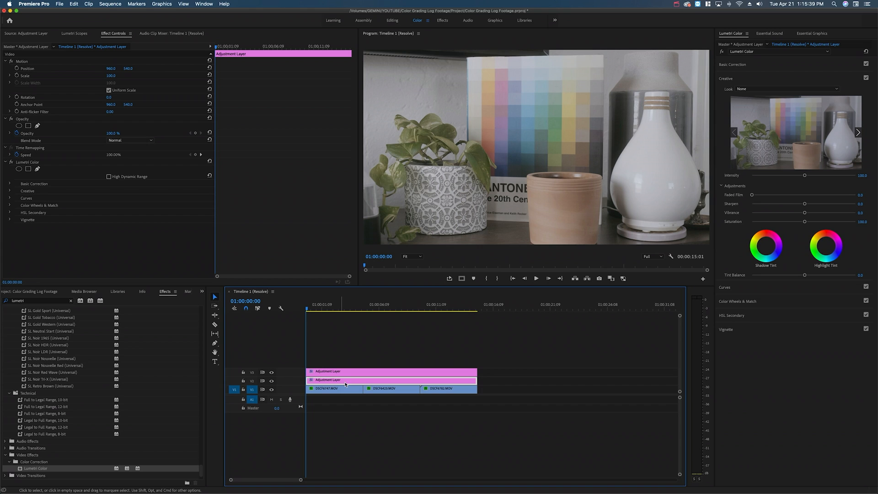
pyautogui.click(350, 373)
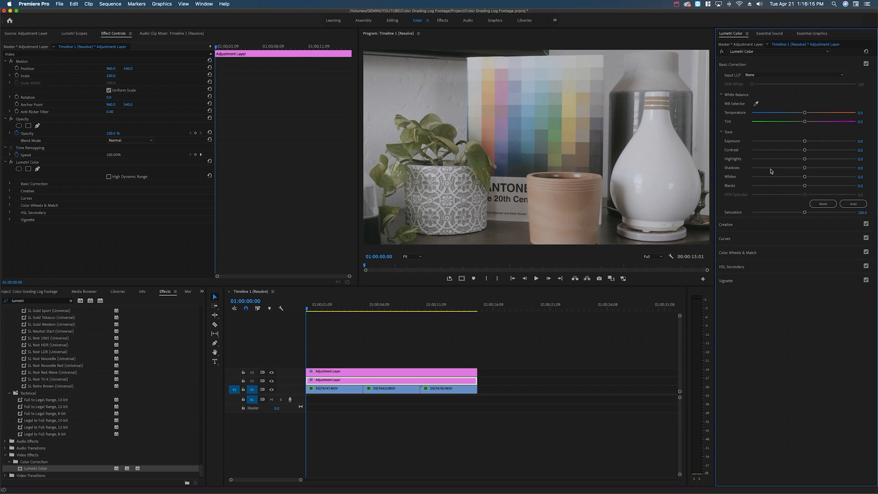
# Step: Shape a gentle S-curve in the lower adjustment layer's RGB curve, with a lowered shadow point and a raised highlight point
pyautogui.click(75, 33)
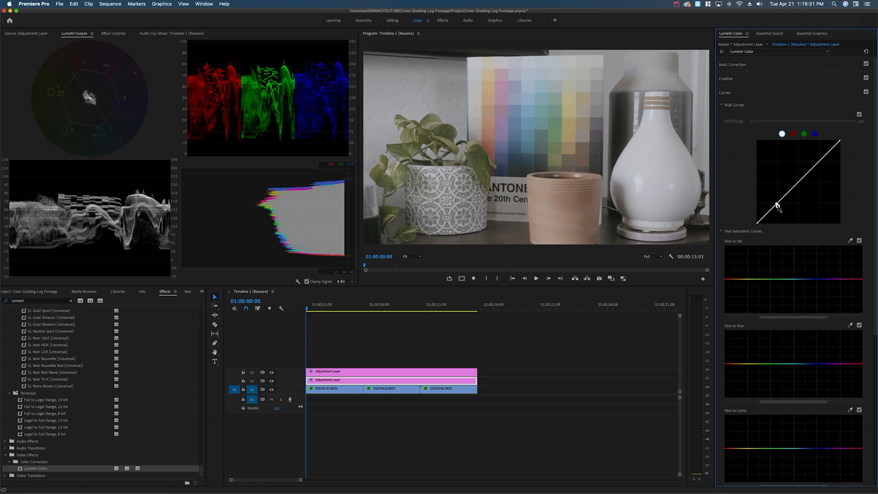
pyautogui.moveTo(778, 203); pyautogui.dragTo(781, 213)
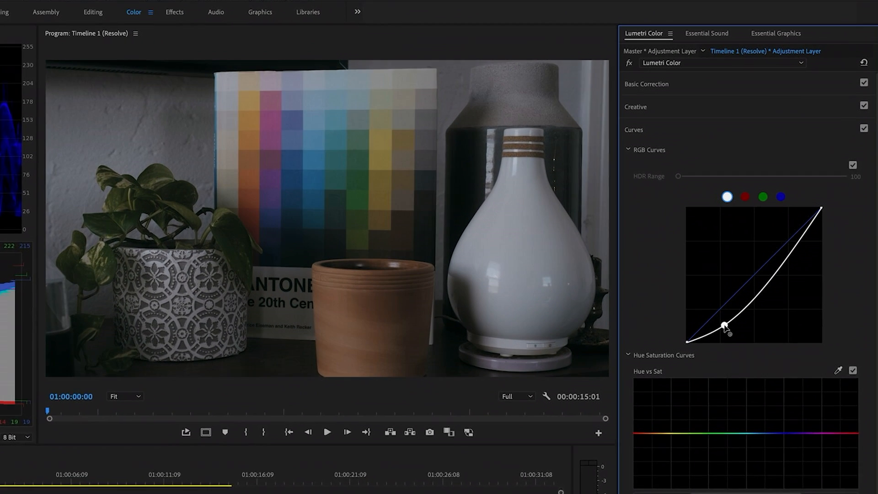
pyautogui.moveTo(725, 326); pyautogui.dragTo(720, 337)
pyautogui.click(762, 291)
pyautogui.moveTo(762, 292); pyautogui.dragTo(761, 267)
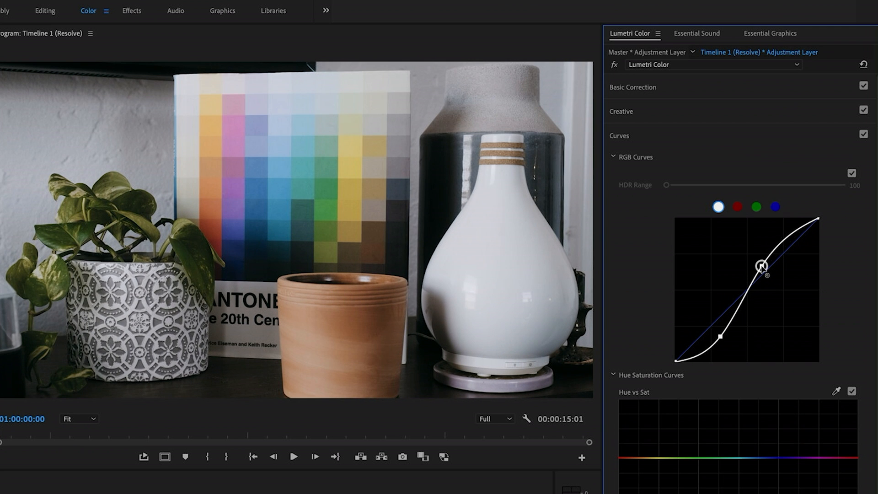
pyautogui.moveTo(719, 338); pyautogui.dragTo(716, 336)
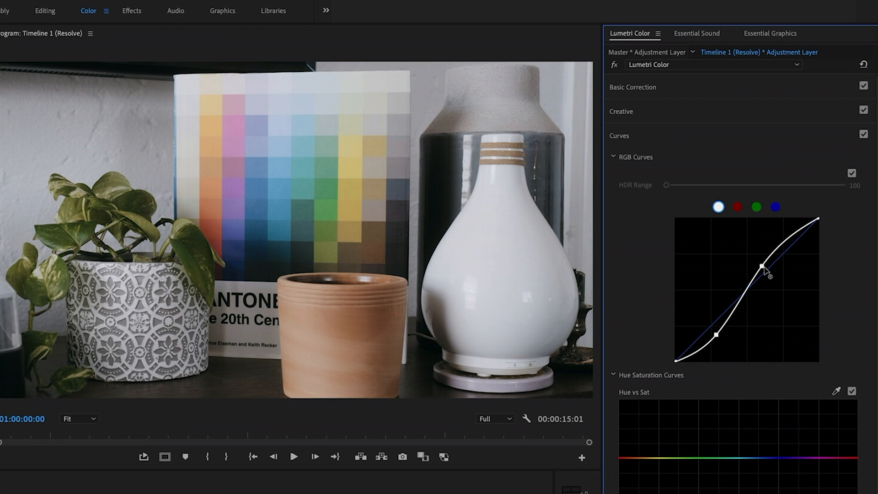
pyautogui.moveTo(761, 266); pyautogui.dragTo(766, 267)
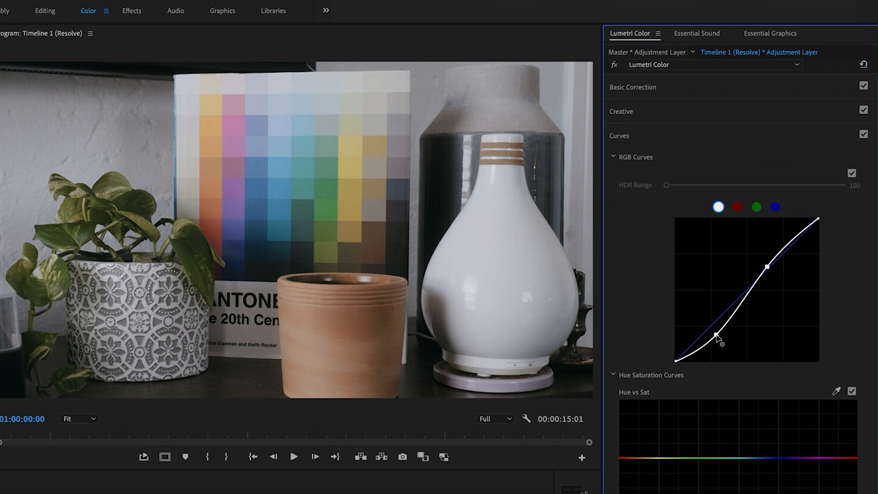
pyautogui.moveTo(715, 335); pyautogui.dragTo(714, 335)
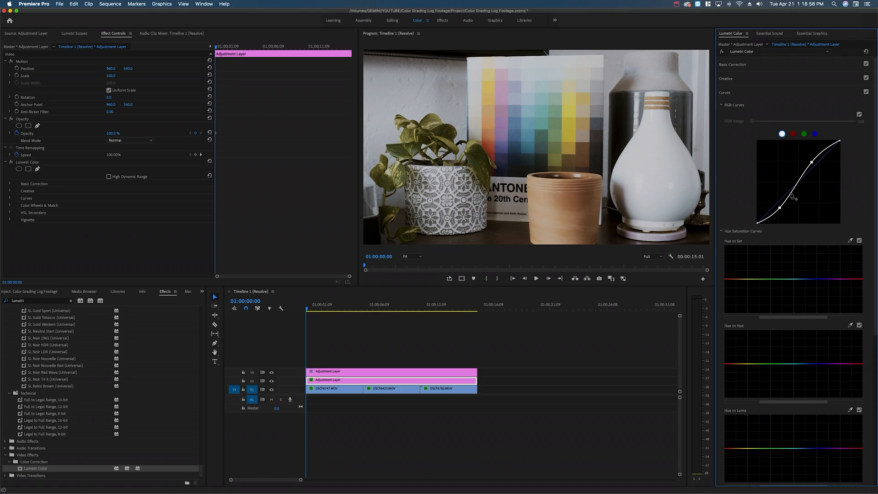
# Step: Cool the Temperature of clip DSCF6747.MOV in Basic Correction and set its Tint to 3.0
pyautogui.click(762, 63)
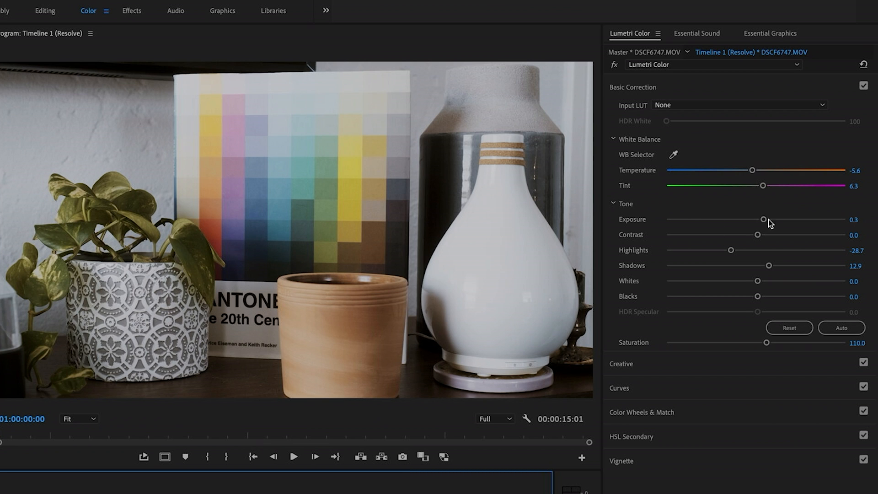
pyautogui.moveTo(752, 171); pyautogui.dragTo(756, 189)
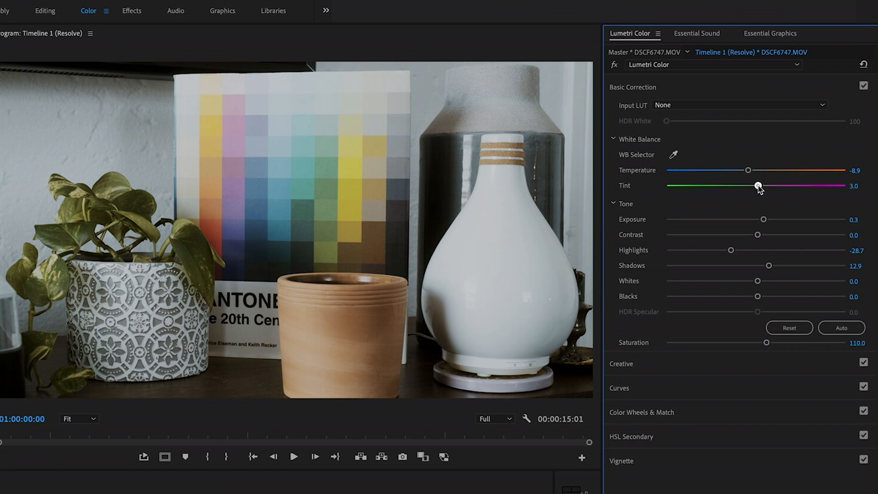
pyautogui.moveTo(748, 170); pyautogui.dragTo(744, 171)
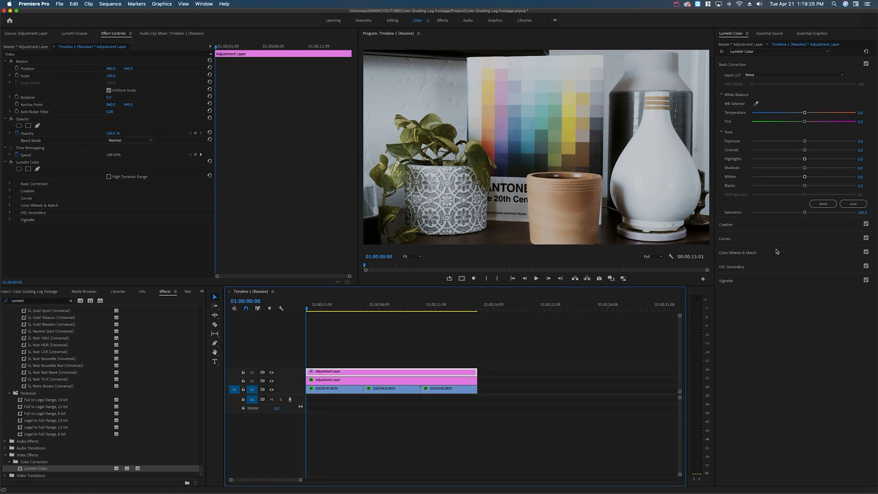
# Step: Change the upper adjustment layer's creative look to LC_Integra_01 and open the Basic Correction settings of clip DSCF6747.MOV
pyautogui.click(766, 225)
pyautogui.click(783, 89)
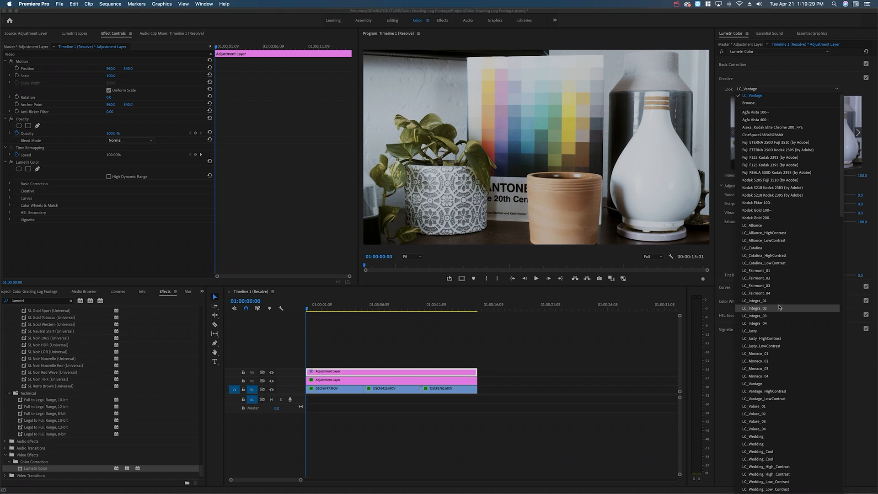
pyautogui.click(779, 301)
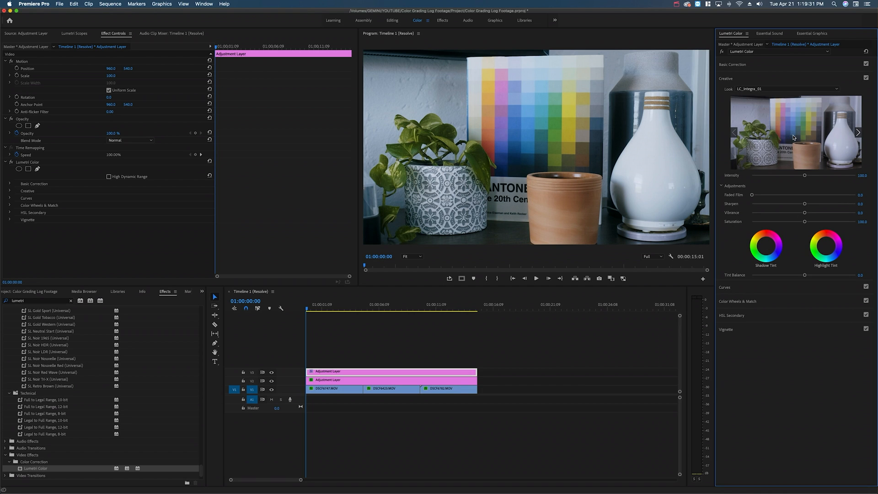
pyautogui.click(336, 388)
pyautogui.click(764, 67)
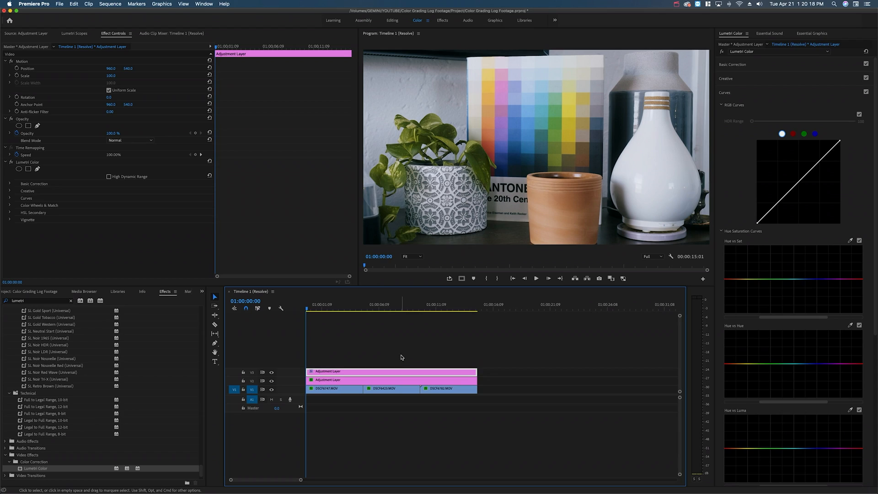
# Step: Move to the beach clip DSCF6423.MOV and adjust its Temperature and Tint, shifting the white balance toward magenta
pyautogui.click(400, 355)
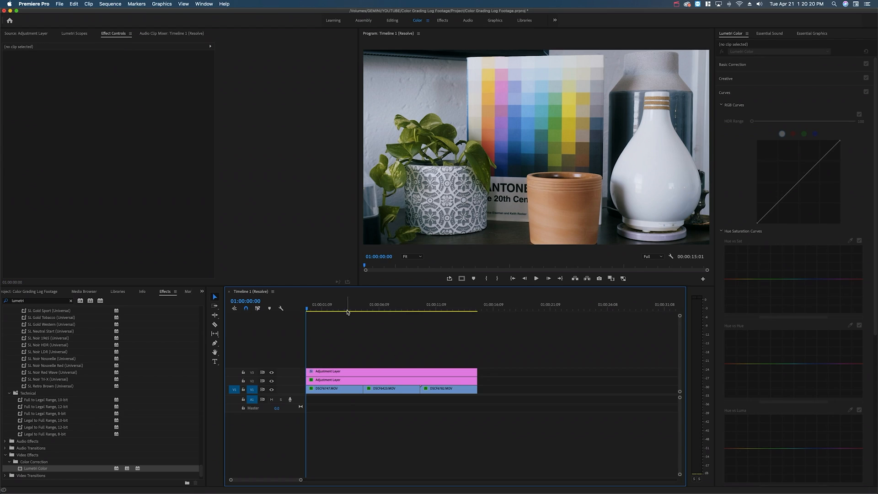
pyautogui.click(347, 310)
pyautogui.click(373, 309)
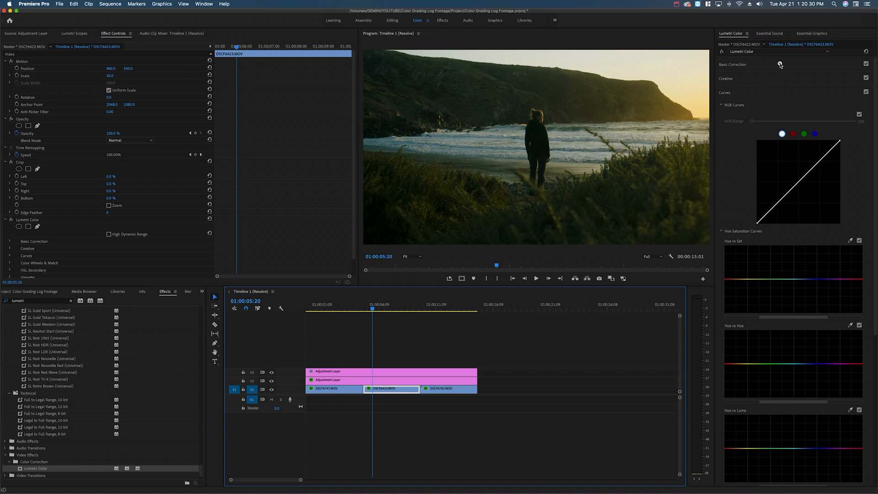
pyautogui.click(780, 65)
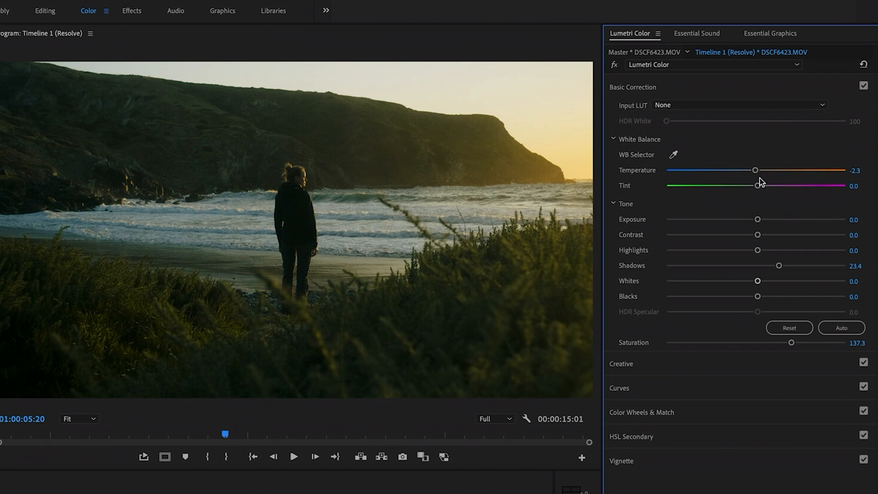
pyautogui.moveTo(758, 186); pyautogui.dragTo(764, 187)
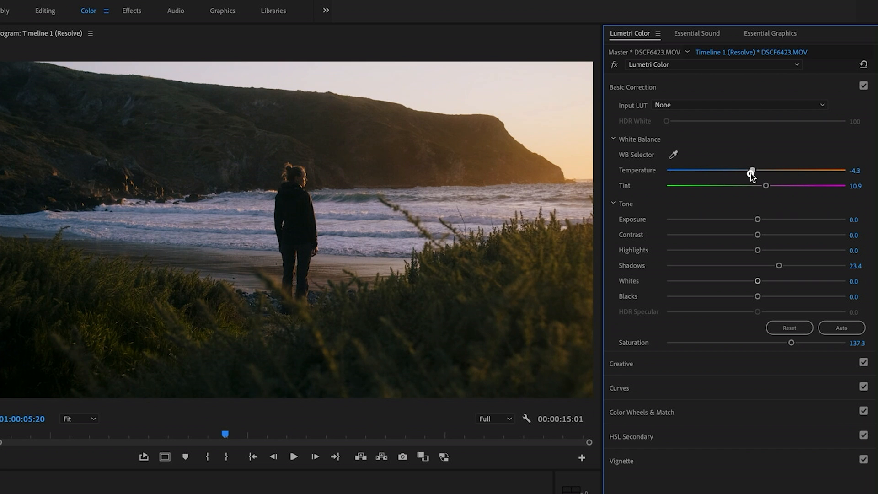
pyautogui.moveTo(753, 171); pyautogui.dragTo(771, 186)
# Step: Set the Tint of the mug clip DSCF6782.MOV to 16.2 and toggle its Lumetri effect for comparison
pyautogui.click(111, 493)
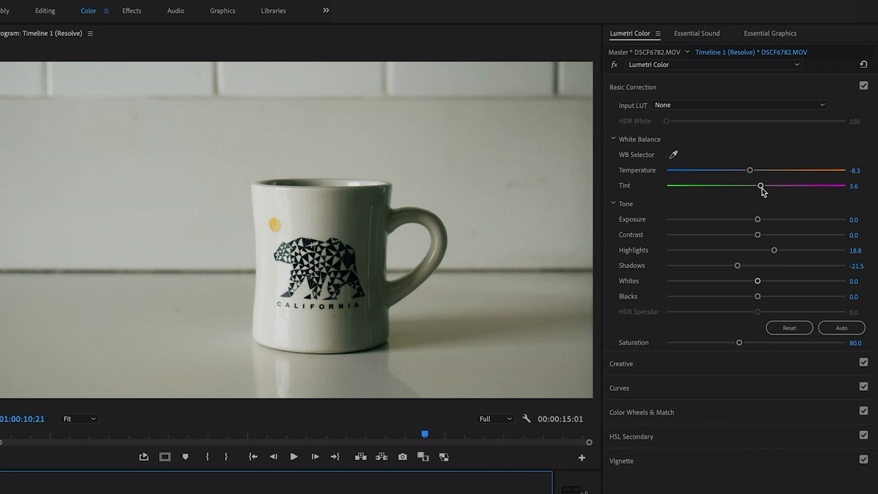
pyautogui.moveTo(762, 187); pyautogui.dragTo(769, 188)
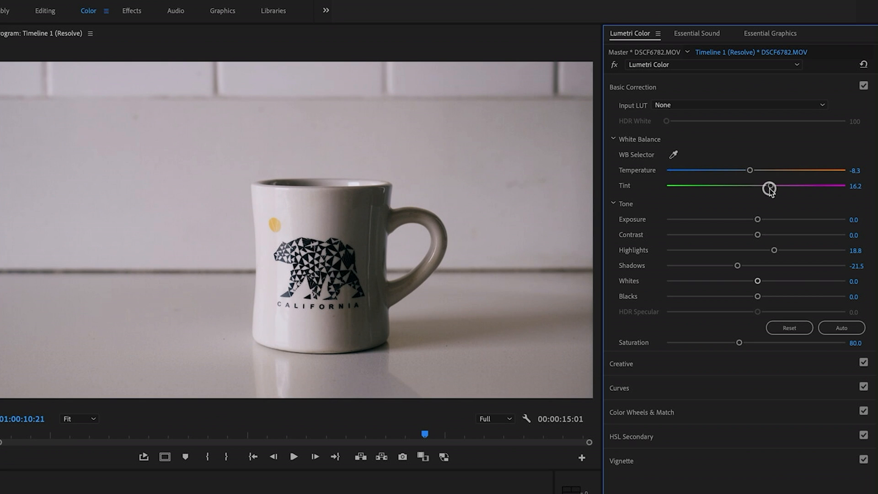
pyautogui.click(615, 69)
# Step: Disable and re-enable both adjustment layers together to compare the mug clip with and without them
pyautogui.moveTo(469, 361); pyautogui.dragTo(455, 379)
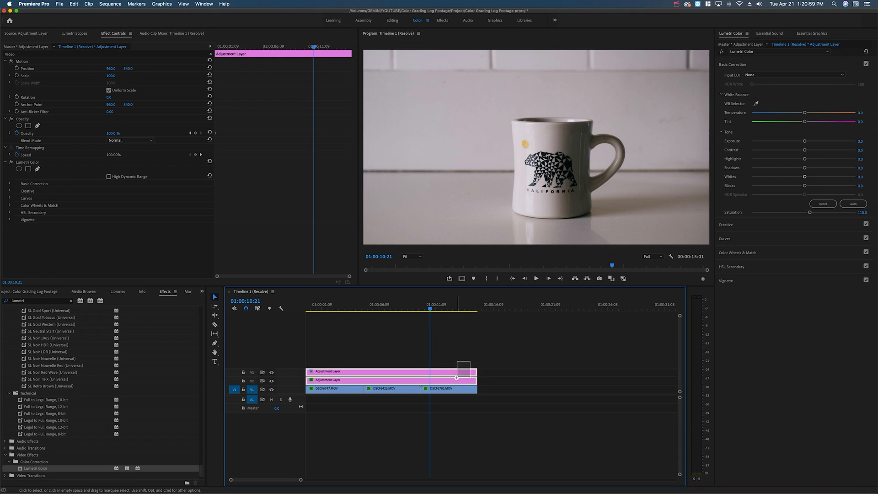
pyautogui.hotkey('ctrl', 'b')
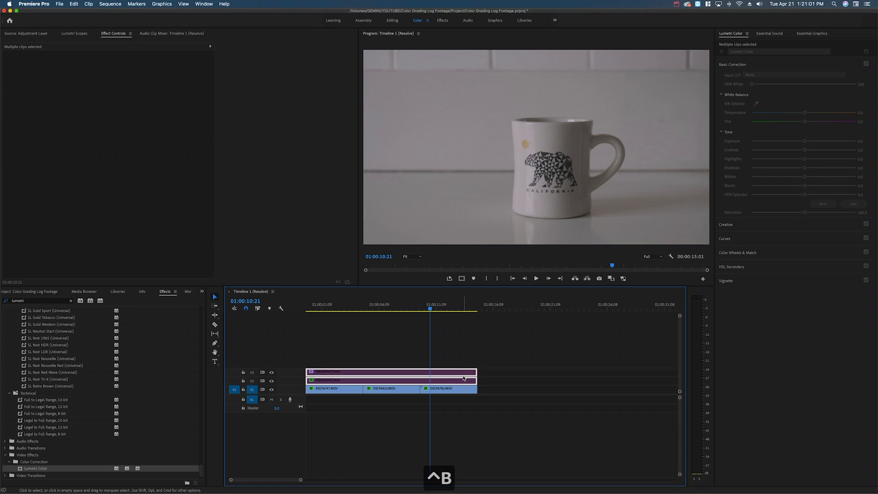
pyautogui.hotkey('ctrl', 'b')
# Step: Move to the beach clip DSCF6423.MOV and disable and re-enable both adjustment layers to compare the shot with and without them
pyautogui.click(493, 350)
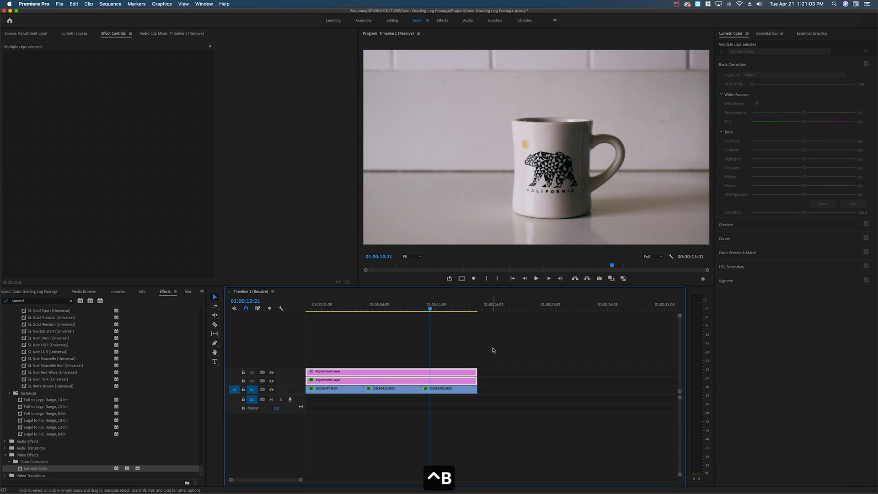
pyautogui.click(387, 305)
pyautogui.moveTo(404, 364); pyautogui.dragTo(398, 382)
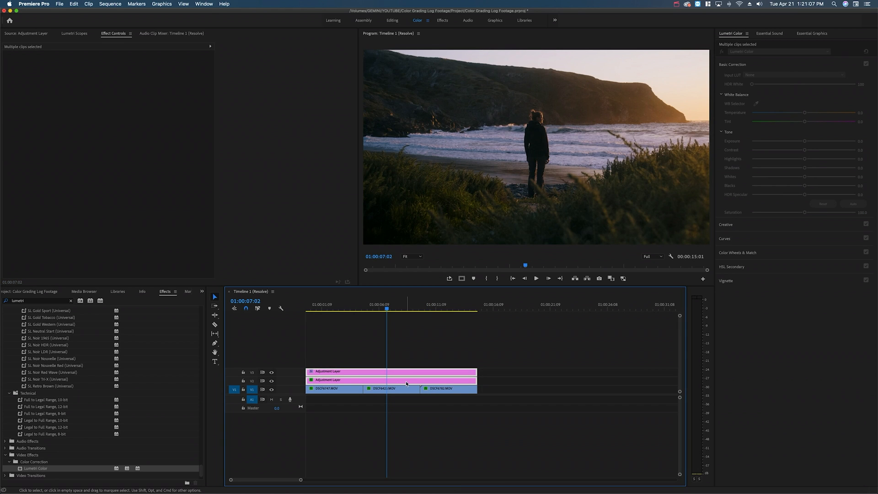
pyautogui.hotkey('ctrl', 'b')
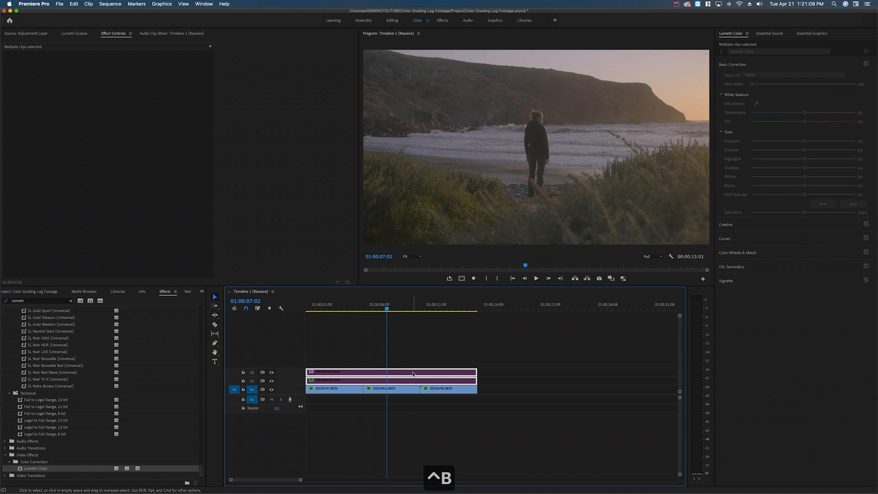
pyautogui.hotkey('ctrl', 'b')
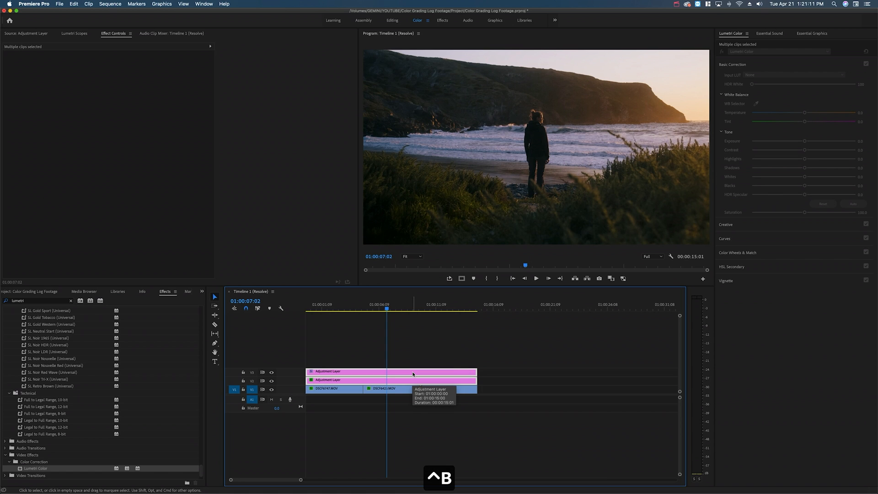
# Step: Move to the plant clip DSCF6747.MOV and switch both adjustment layers off and on to compare the grade
pyautogui.click(331, 305)
pyautogui.moveTo(356, 352); pyautogui.dragTo(357, 383)
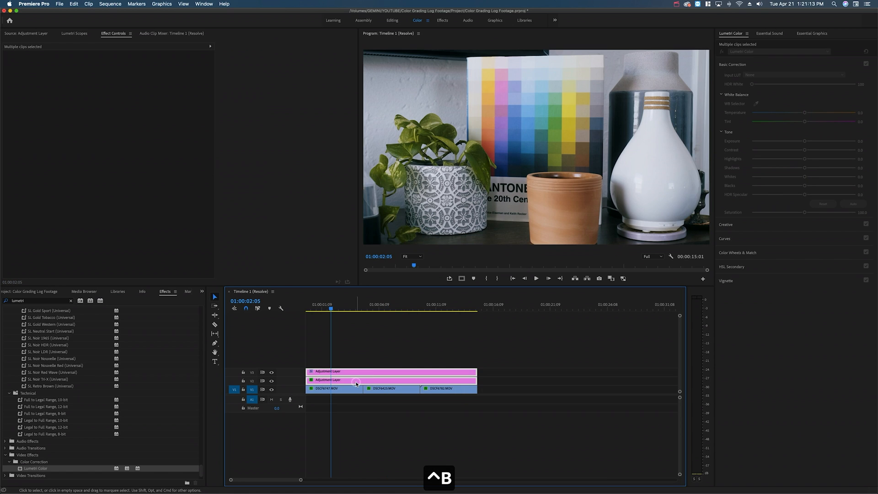
pyautogui.hotkey('ctrl', 'b')
pyautogui.hotkey('ctrl', 'v')
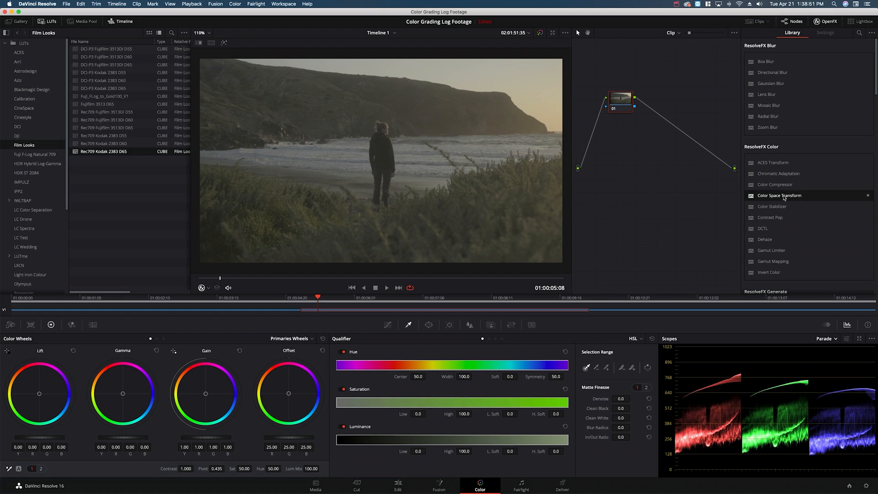
# Step: In DaVinci Resolve, apply a Color Space Transform to the beach clip's node 01 and set its Input Gamma to FujiFilm F-Log
pyautogui.moveTo(777, 196); pyautogui.dragTo(619, 100)
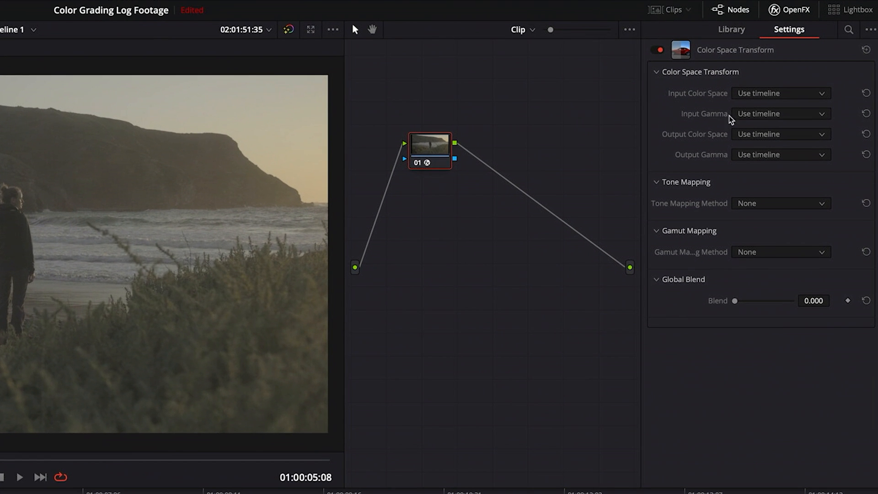
pyautogui.click(772, 114)
pyautogui.scroll(-3, 772, 165)
pyautogui.scroll(-3, 772, 166)
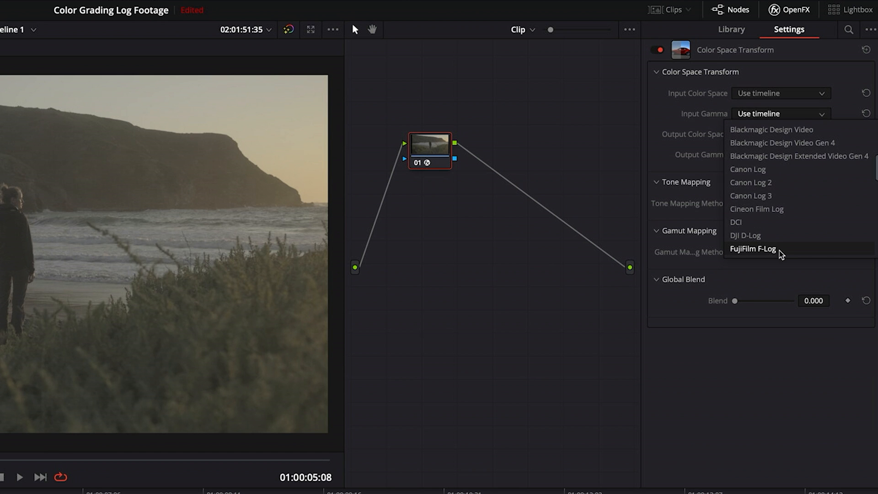
pyautogui.click(784, 250)
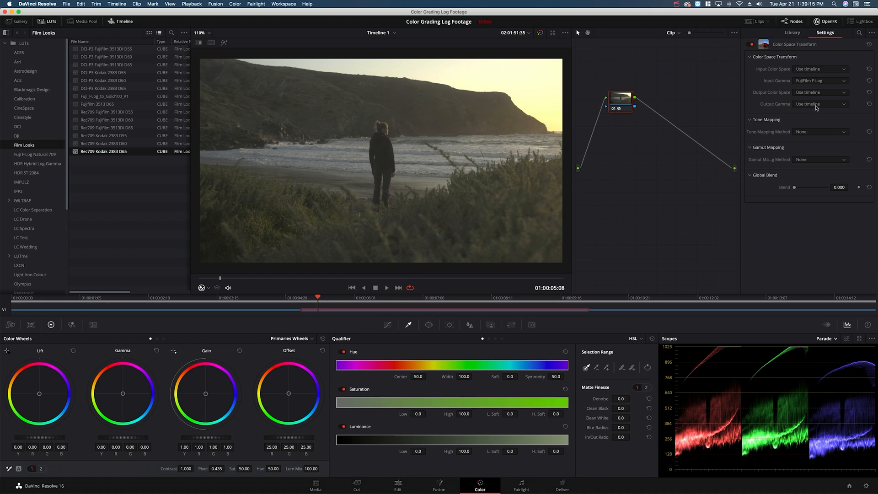
# Step: Set both the Output Gamma and the Output Color Space of the Color Space Transform to Rec.709
pyautogui.click(817, 105)
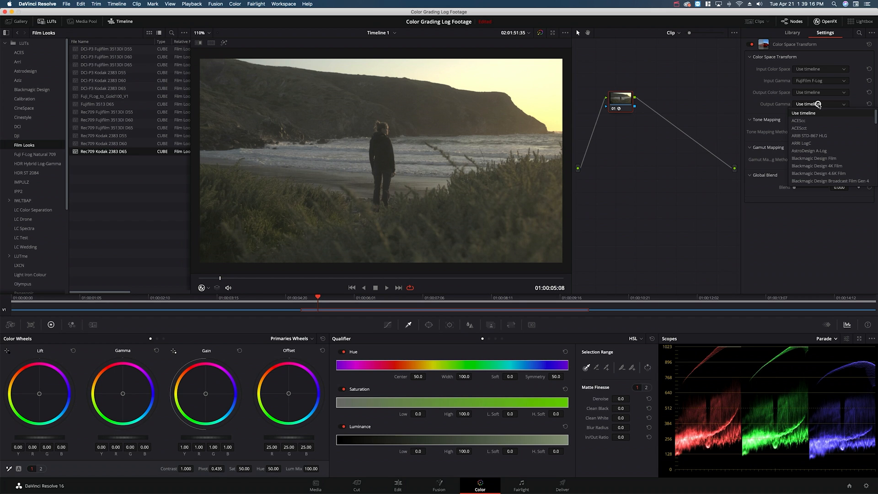
pyautogui.press('r')
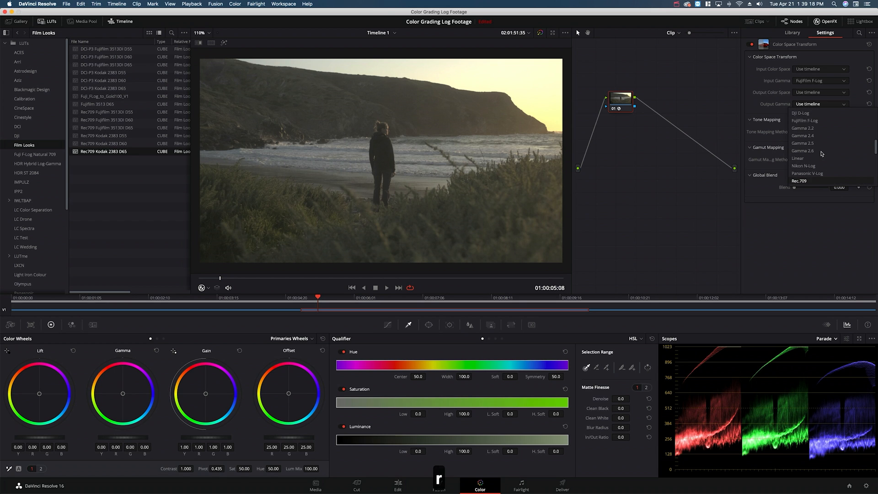
pyautogui.click(810, 177)
pyautogui.click(825, 94)
pyautogui.click(805, 169)
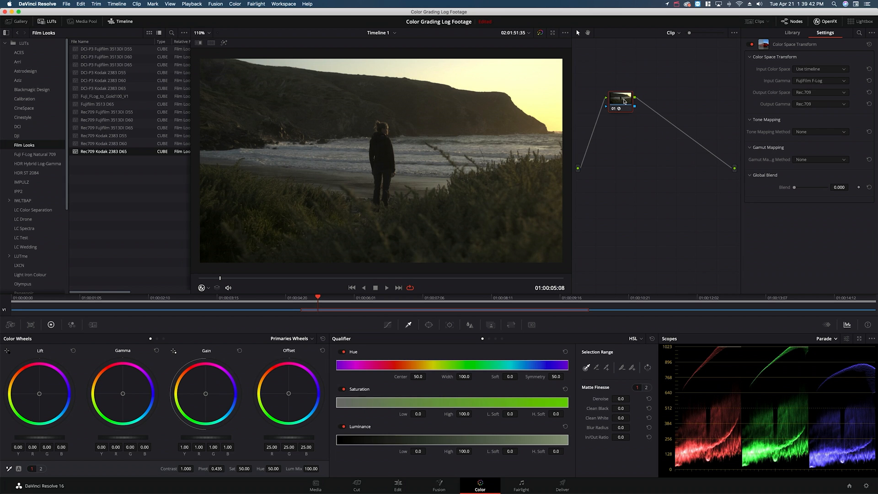
# Step: Add a serial node after the Color Space Transform node and try lowering its Gain
pyautogui.hotkey('alt', 's')
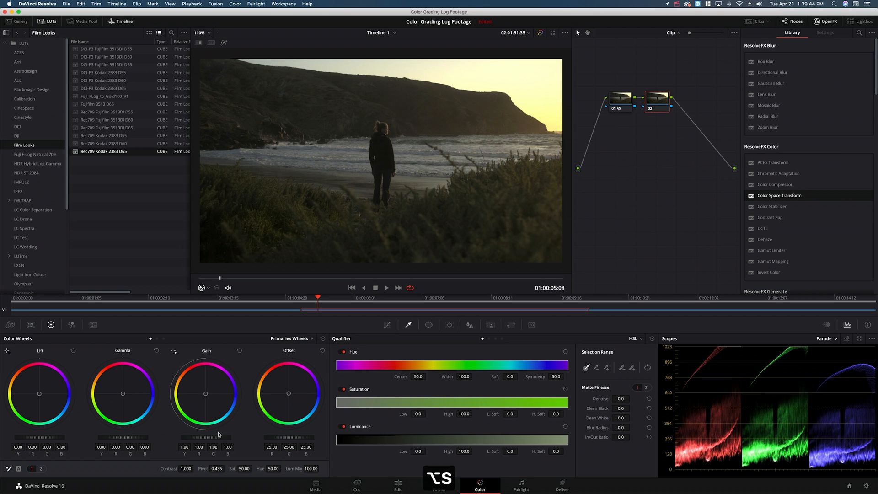
pyautogui.moveTo(218, 440); pyautogui.dragTo(137, 431)
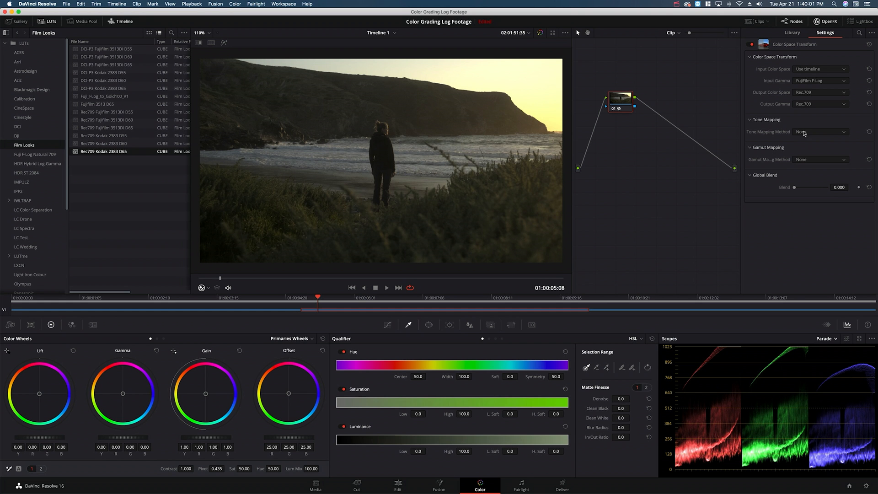
# Step: Try the Simple tone mapping method on the Color Space Transform, and switch it to Luminance Mapping
pyautogui.click(790, 215)
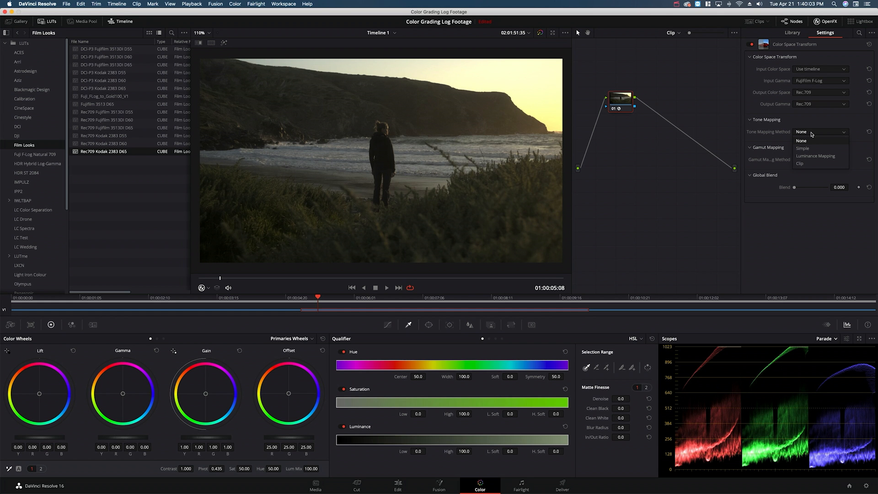
pyautogui.click(816, 149)
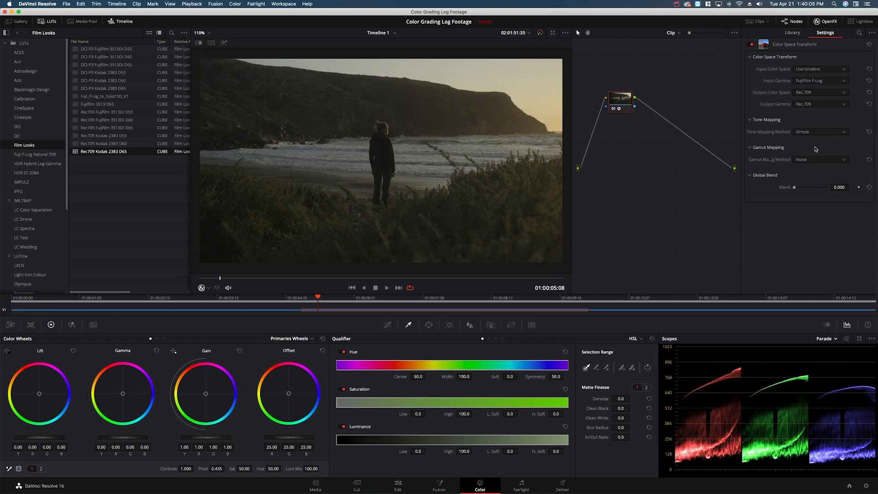
pyautogui.click(822, 135)
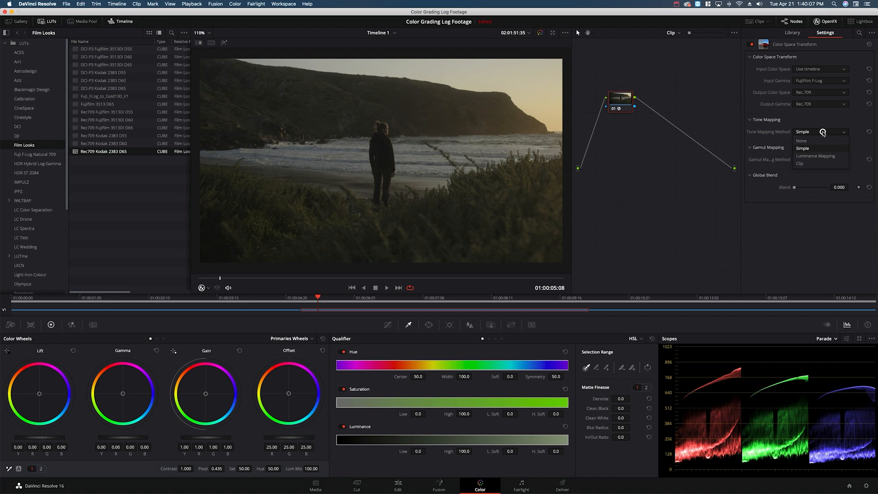
pyautogui.click(819, 156)
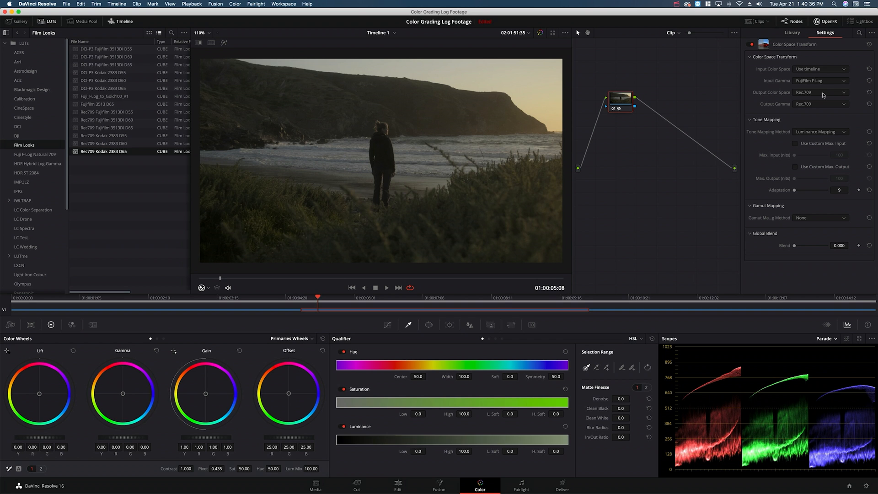
# Step: Set the transform's Output Color Space to Use timeline and its Output Gamma to ARRI LogC
pyautogui.click(828, 93)
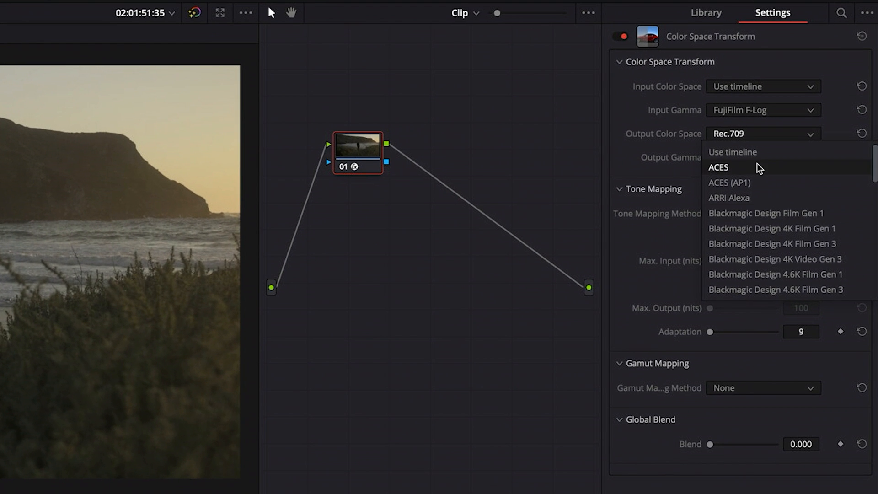
pyautogui.click(762, 154)
pyautogui.click(760, 157)
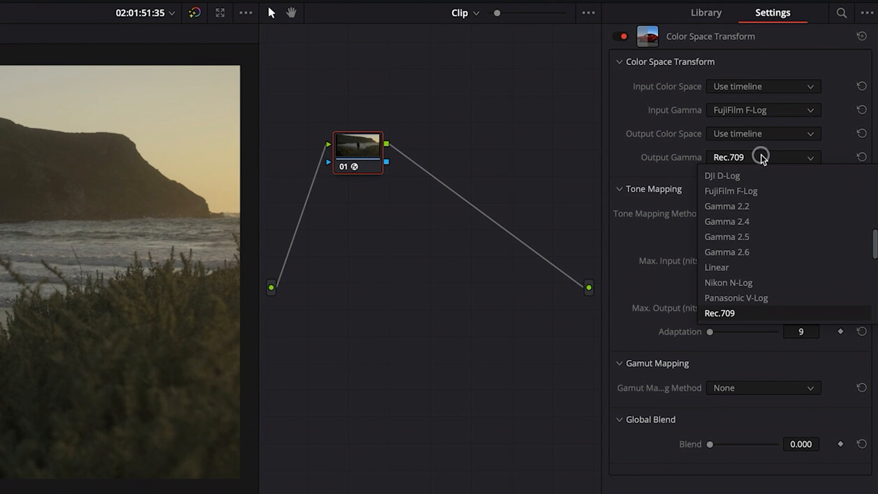
pyautogui.scroll(5, 772, 255)
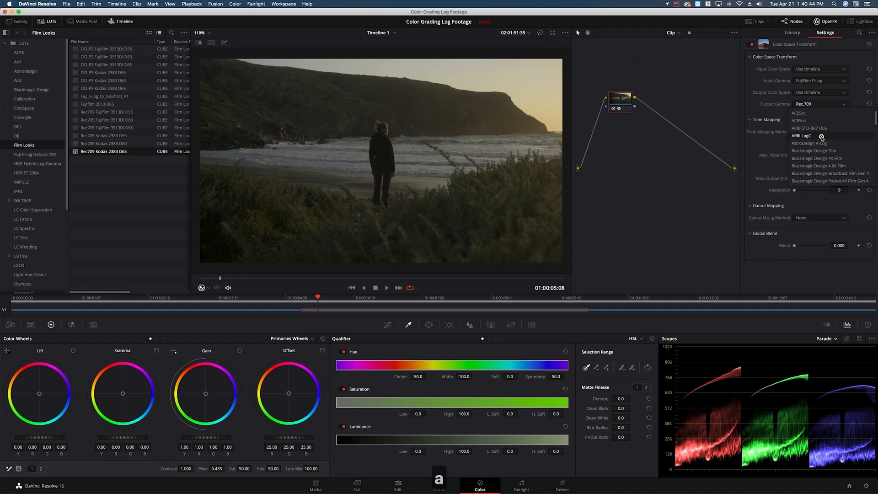
pyautogui.click(822, 137)
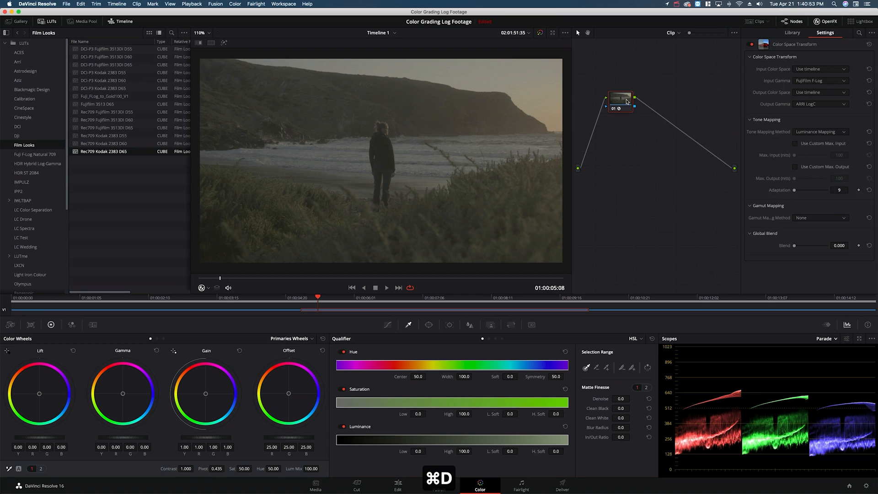
# Step: Add a serial node after node 01 and apply the Arri Alexa LogC to Rec709 LUT to it
pyautogui.hotkey('alt', 's')
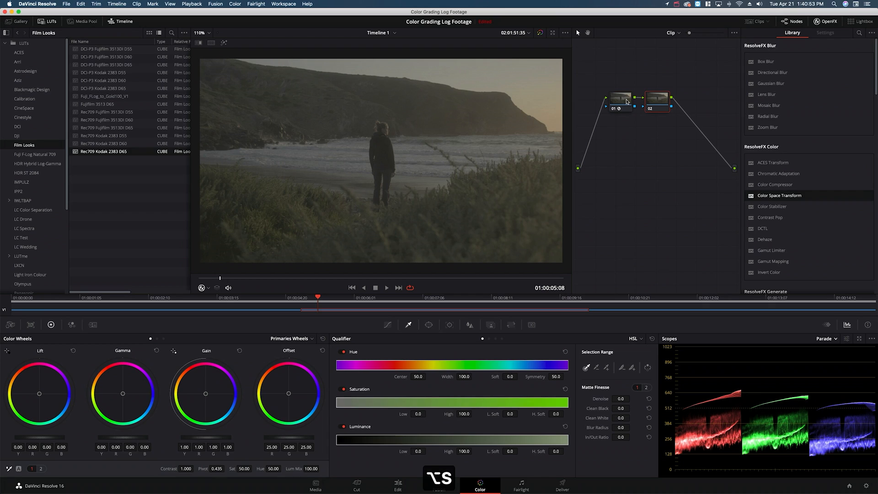
pyautogui.click(18, 61)
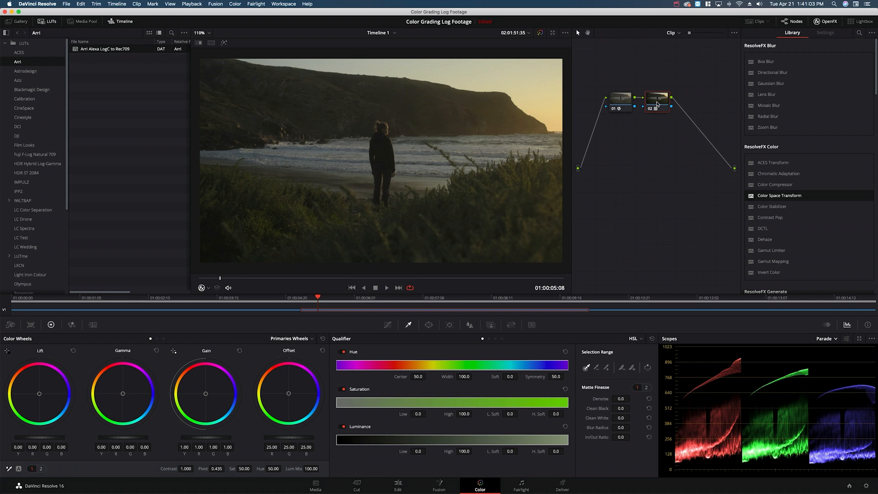
# Step: Add a third serial node with the LC_Monaco_02 LUT from LC Spectra and toggle the node to compare its effect
pyautogui.hotkey('alt', 's')
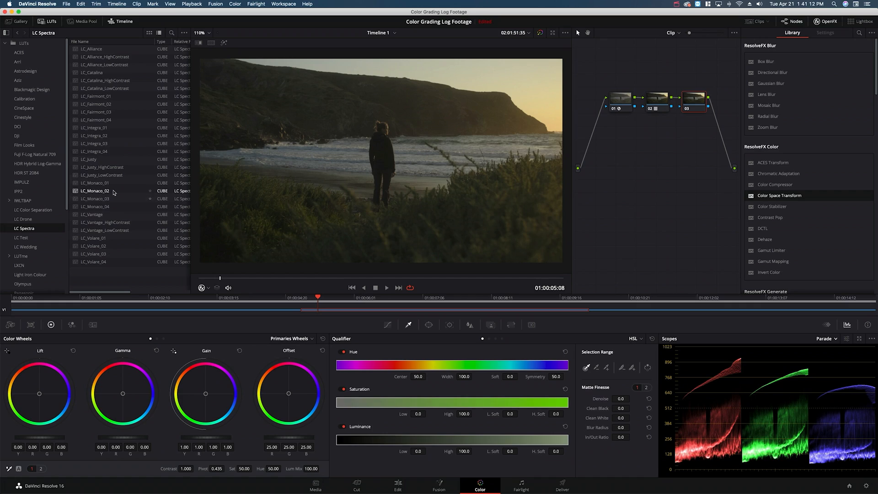
pyautogui.doubleClick(96, 191)
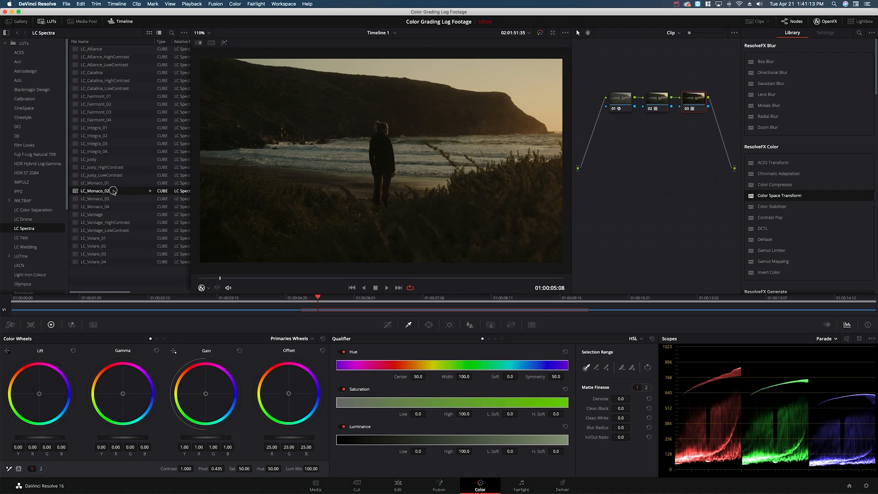
pyautogui.press('super+d')
pyautogui.press('super+d')
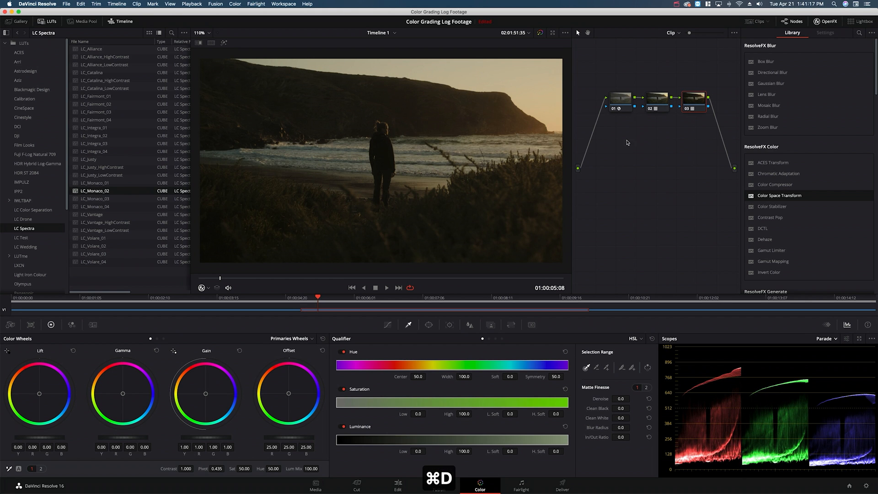
# Step: Insert a serial node before the Color Space Transform node and raise its Offset to 33.00 on all channels
pyautogui.click(621, 101)
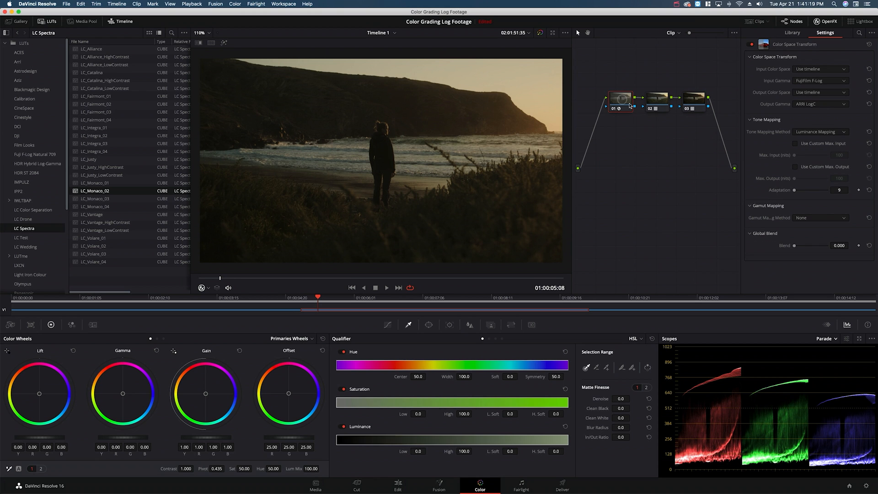
pyautogui.hotkey('shift', 's')
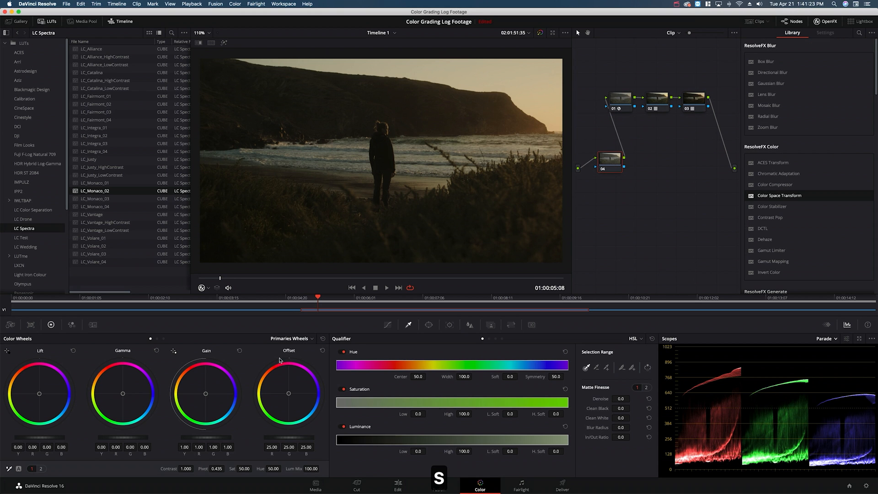
pyautogui.moveTo(287, 437)
pyautogui.mouseDown()
pyautogui.moveTo(297, 438)
pyautogui.moveTo(279, 440)
pyautogui.mouseUp()
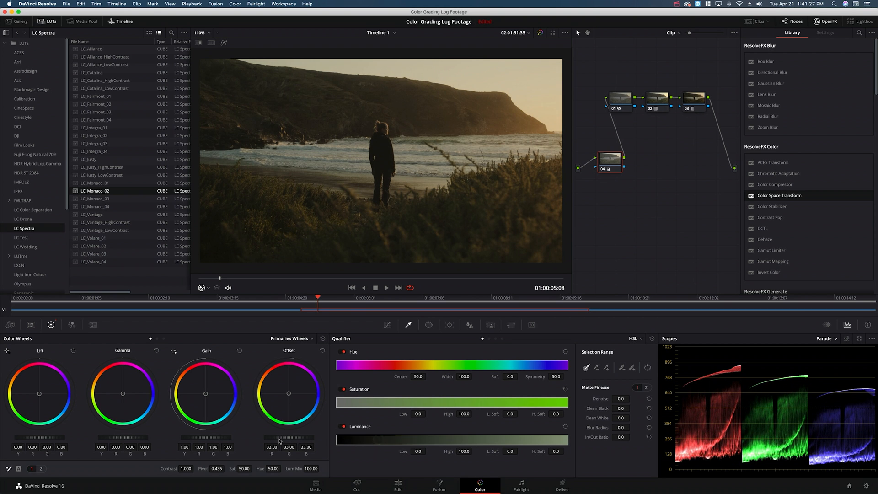
# Step: Set the first correction node's Saturation to 71.00 and shift its Offset toward blue, to 31.52 red, 32.43 green and 34.11 blue
pyautogui.moveTo(243, 469); pyautogui.dragTo(273, 471)
pyautogui.moveTo(282, 471); pyautogui.dragTo(278, 472)
pyautogui.moveTo(289, 394); pyautogui.dragTo(296, 396)
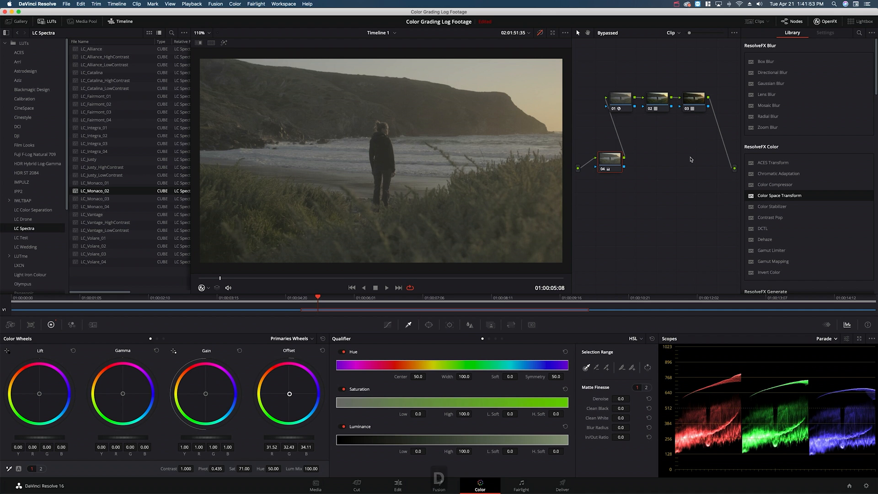
# Step: Toggle the bypass of the whole grade to compare the beach clip with the ungraded log footage
pyautogui.hotkey('shift', 'd')
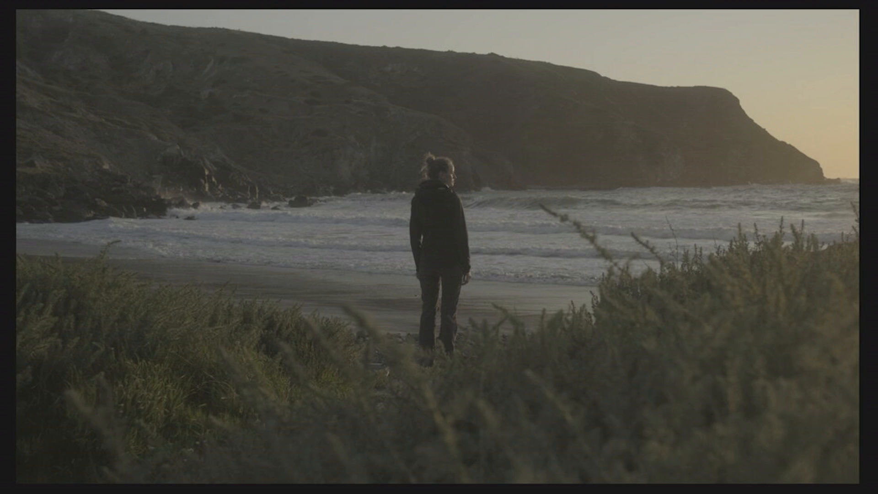
pyautogui.hotkey('shift', 'd')
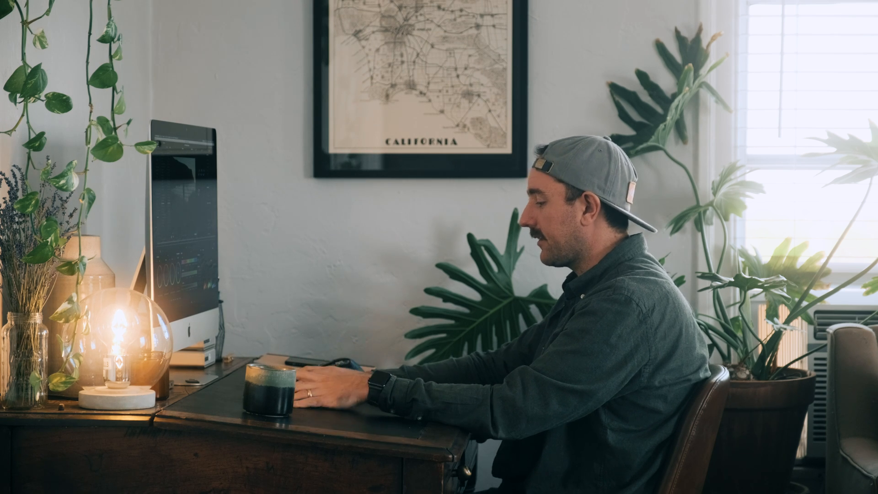
# Step: Add a new color grading version for the beach clip and open the Color Space Transform settings of node 01
pyautogui.press('super+y')
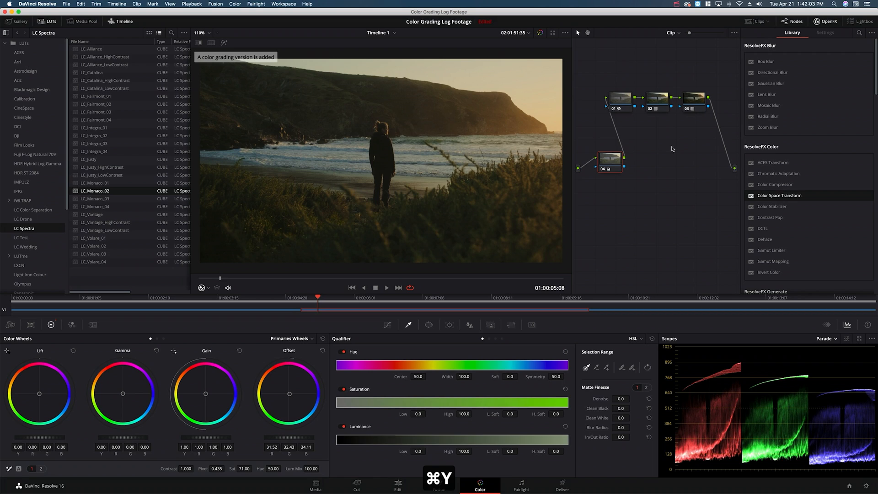
pyautogui.click(621, 103)
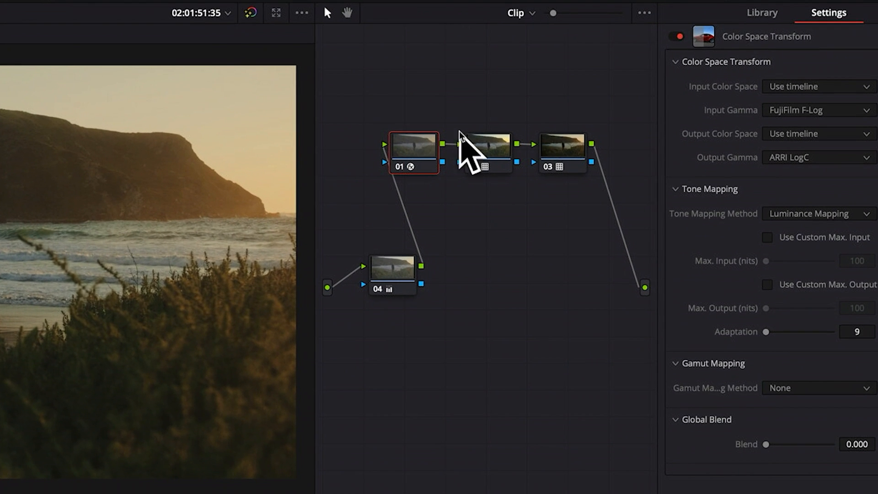
# Step: Reset the grade of node 01 to remove its Color Space Transform
pyautogui.rightClick(415, 150)
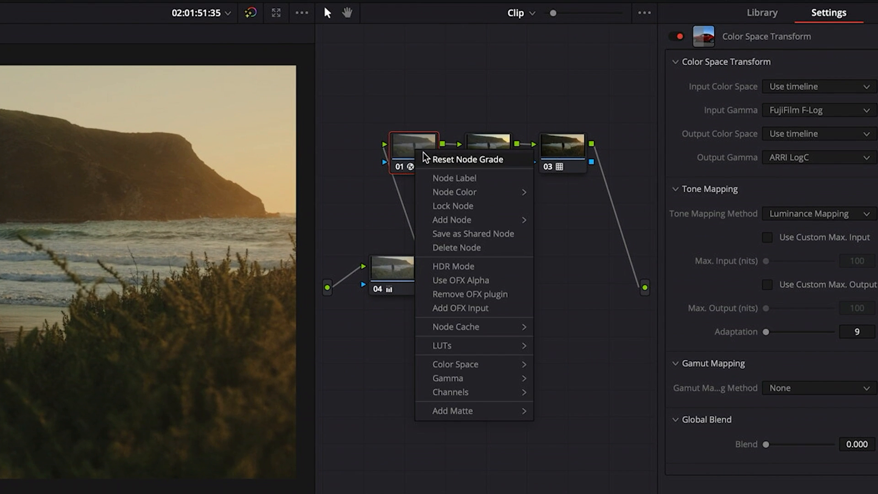
pyautogui.click(511, 160)
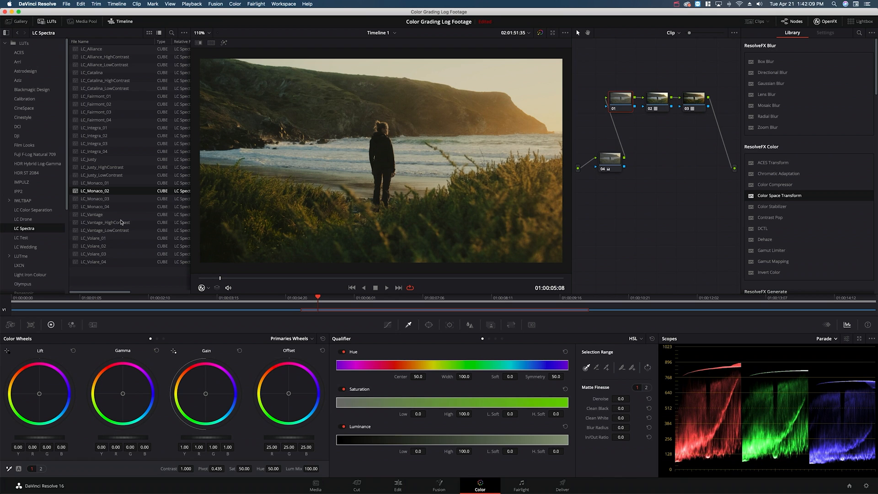
# Step: Disable node 02 and apply the XT3_FLog_FGamut_to_ETERNA LUT from the Utility LUT folder to node 01
pyautogui.scroll(-5, 27, 229)
pyautogui.click(21, 285)
pyautogui.click(658, 102)
pyautogui.press('super+d')
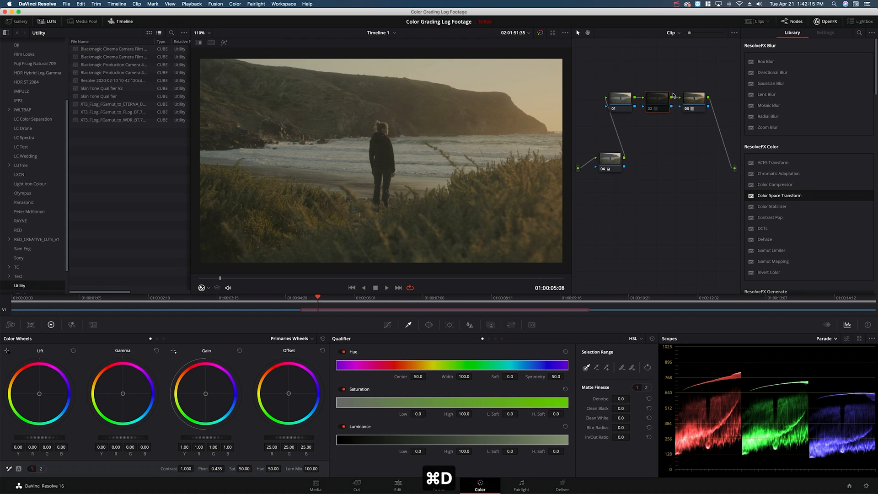
pyautogui.click(624, 98)
pyautogui.doubleClick(140, 107)
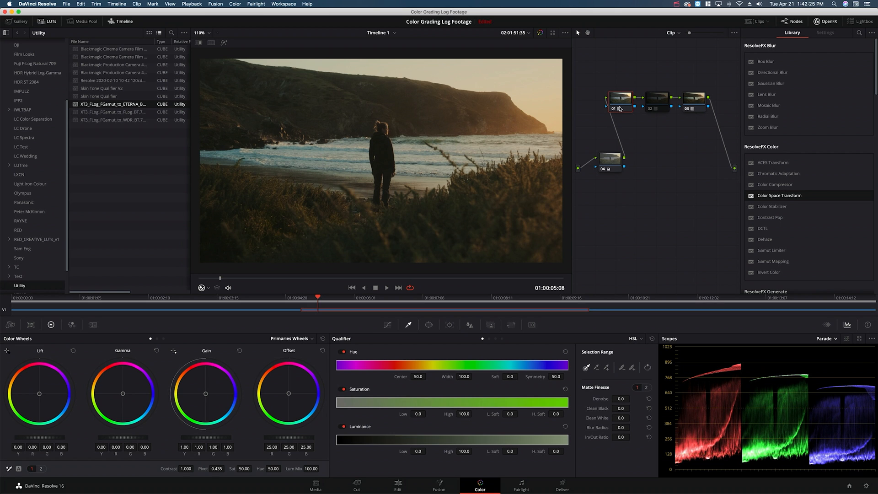
# Step: Switch back and forth between the clip's grade versions to compare the Color Space Transform look with the ETERNA LUT look
pyautogui.press('super+b')
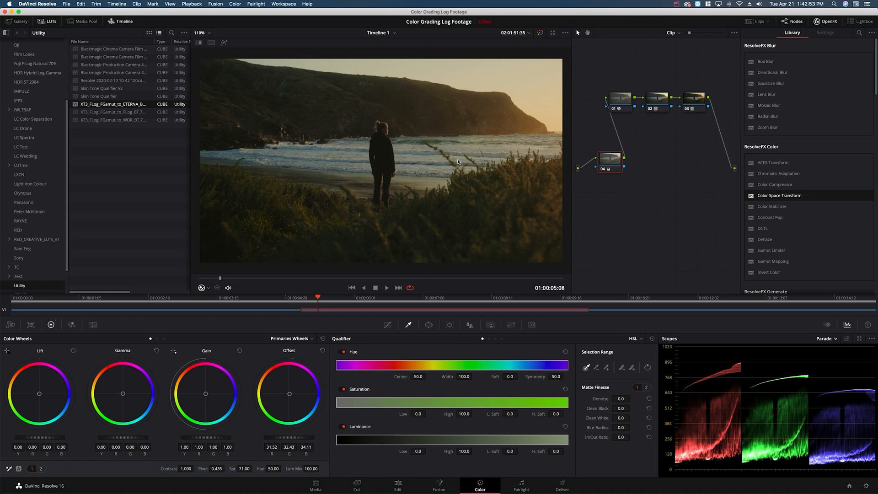
pyautogui.press('super+n')
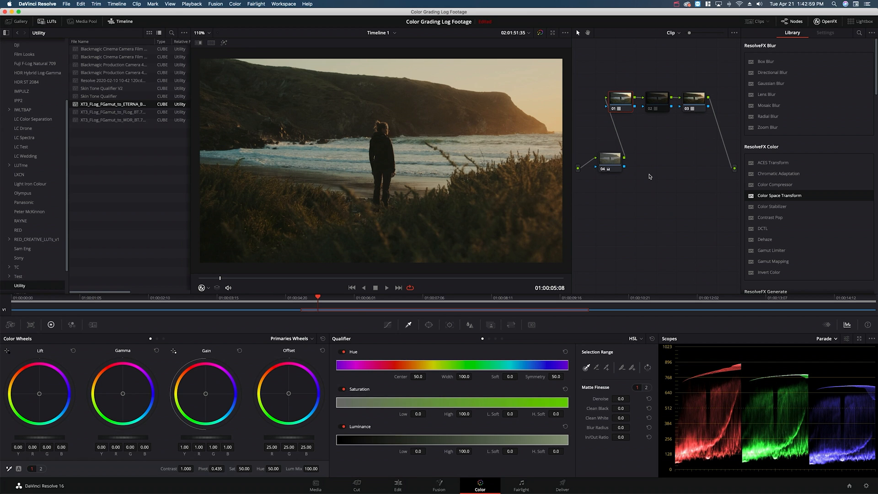
pyautogui.press('super+b')
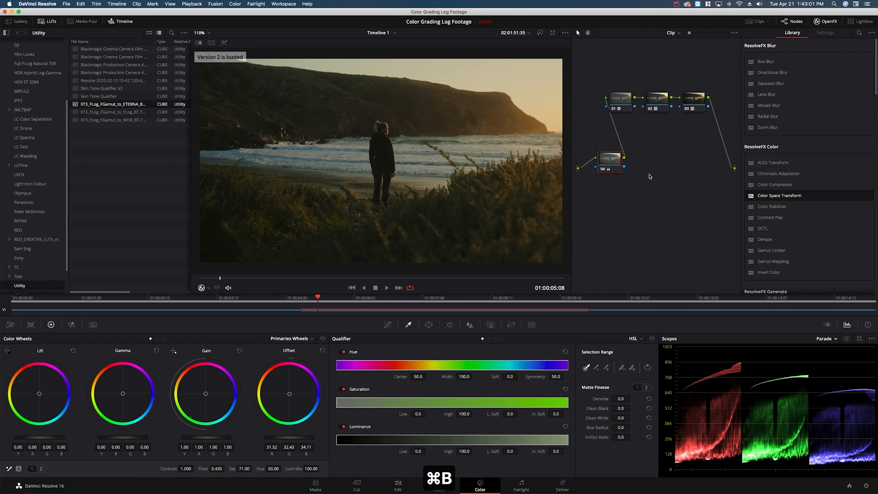